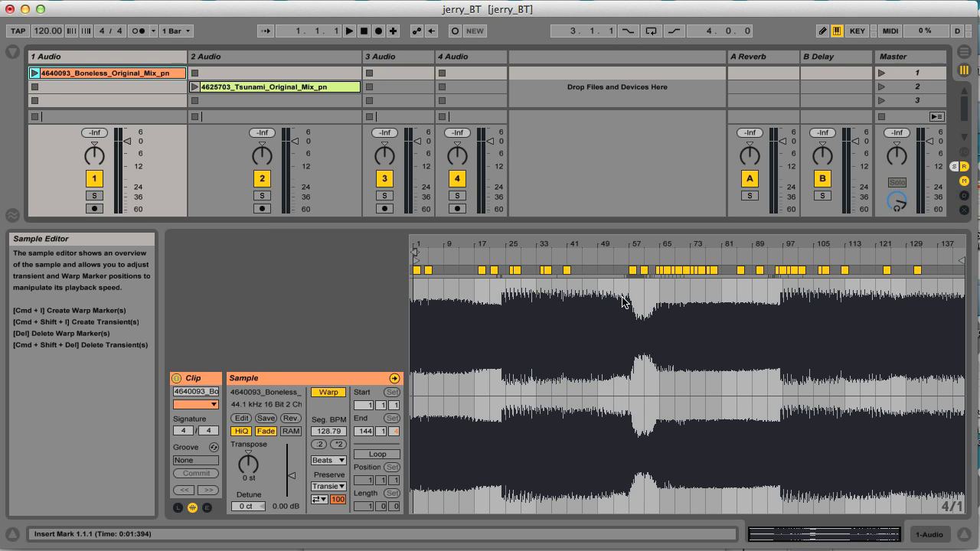
# Open the Tsunami clip in the sample editor and play it to hear the beginning of the track
pyautogui.click(235, 88)
pyautogui.click(146, 74)
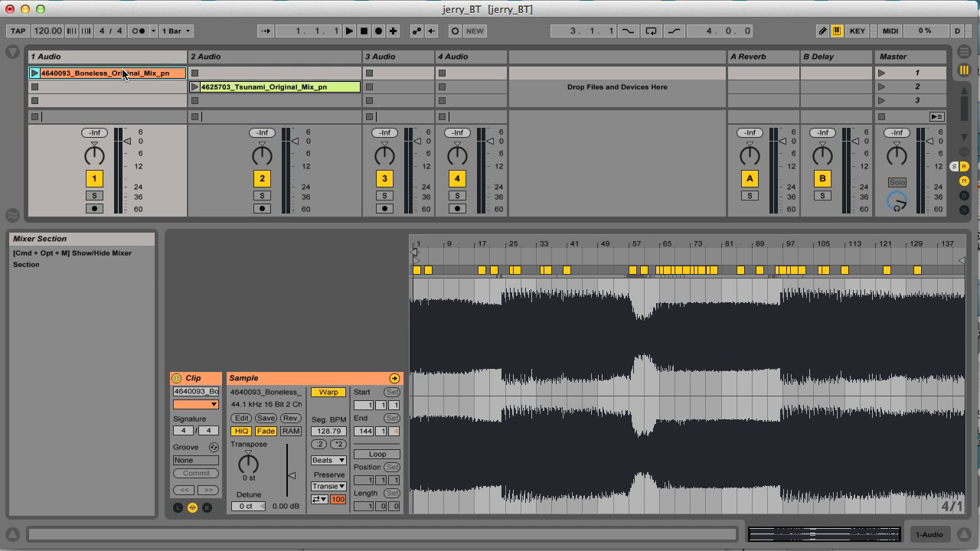
pyautogui.click(247, 90)
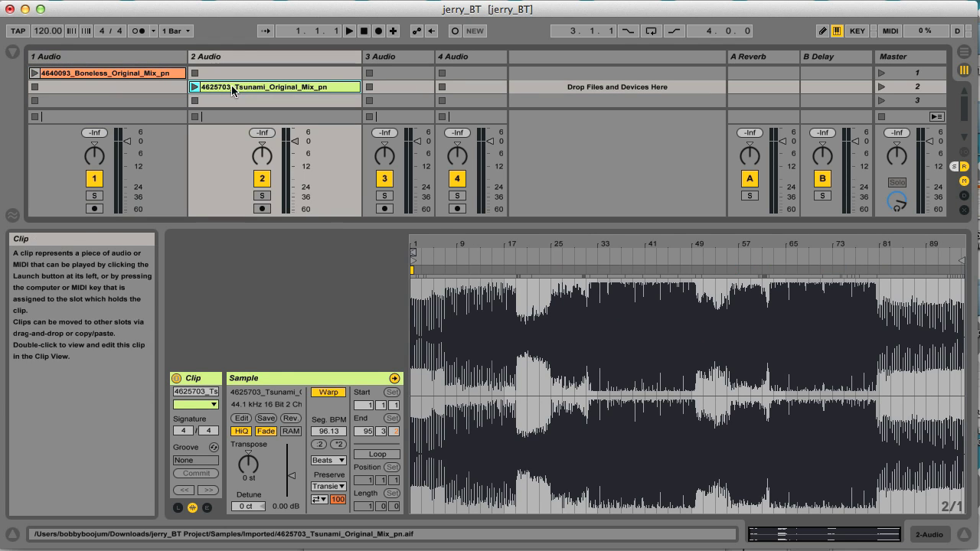
pyautogui.moveTo(422, 246)
pyautogui.mouseDown()
pyautogui.moveTo(422, 367)
pyautogui.moveTo(418, 253)
pyautogui.mouseUp()
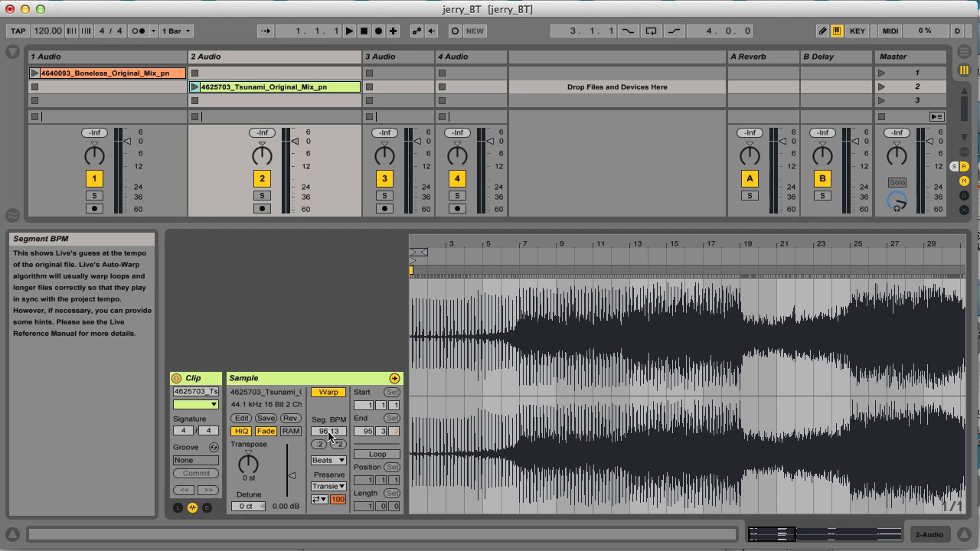
pyautogui.click(196, 86)
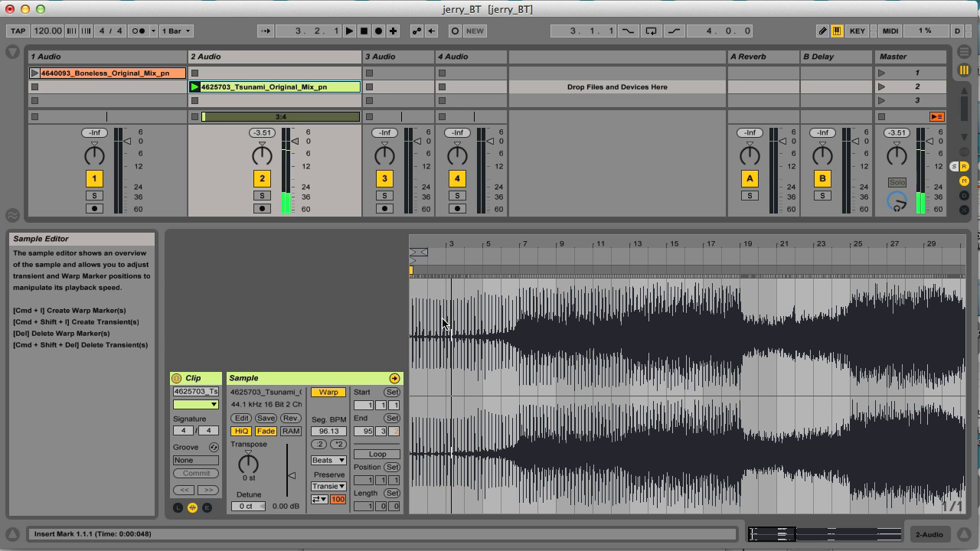
# Add a warp marker on the Tsunami clip's first transient and set 1.1.1 at that marker
pyautogui.moveTo(426, 239); pyautogui.dragTo(429, 349)
pyautogui.moveTo(412, 241); pyautogui.dragTo(412, 306)
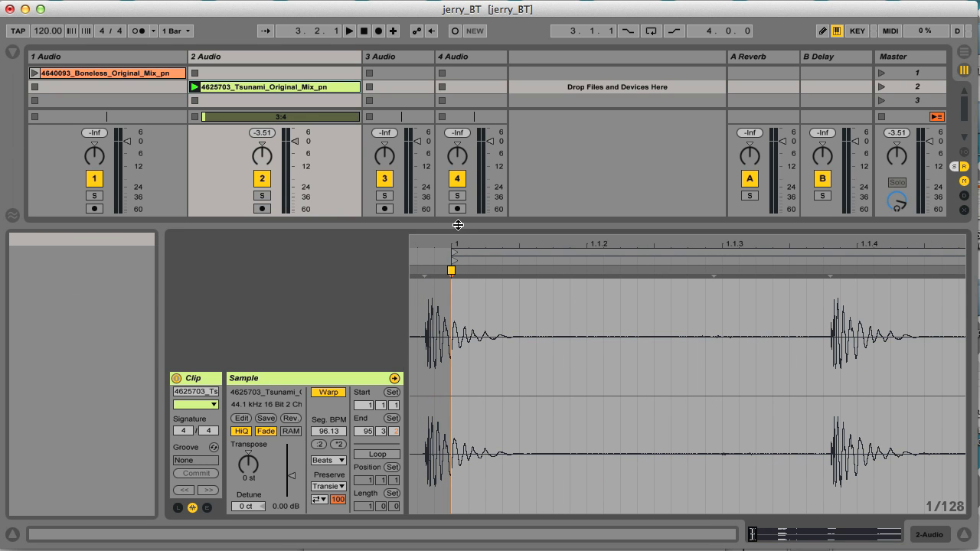
pyautogui.moveTo(426, 245)
pyautogui.mouseDown()
pyautogui.moveTo(426, 264)
pyautogui.moveTo(459, 280)
pyautogui.mouseUp()
pyautogui.moveTo(460, 244); pyautogui.dragTo(467, 268)
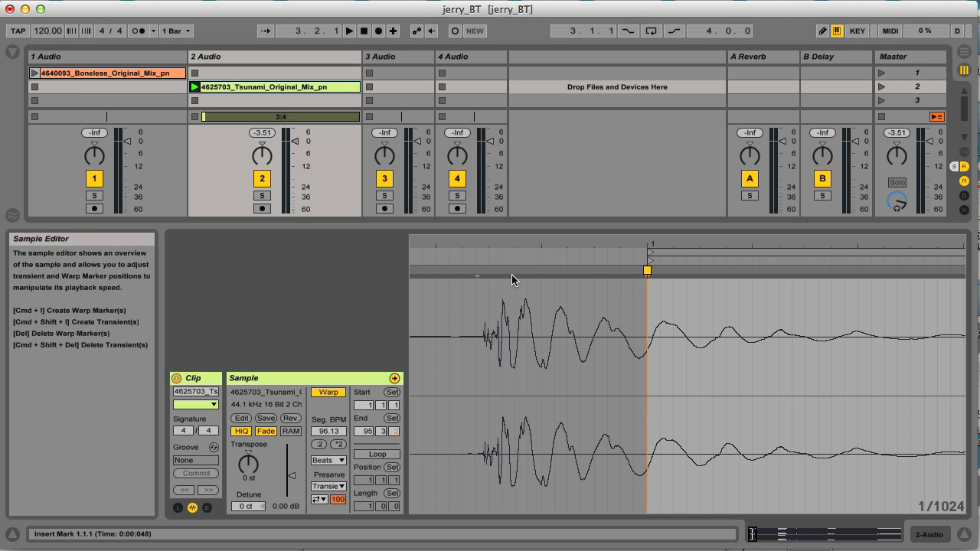
pyautogui.doubleClick(478, 269)
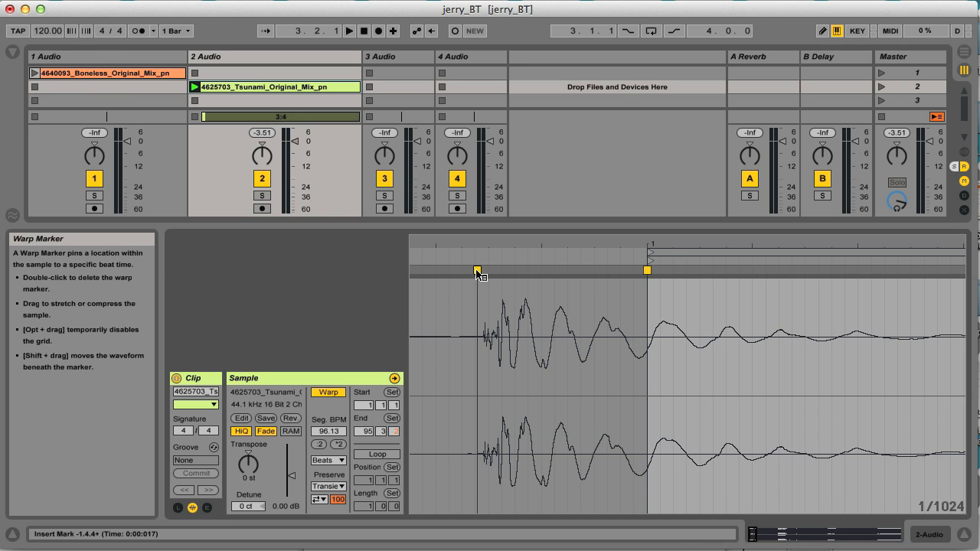
pyautogui.rightClick(477, 271)
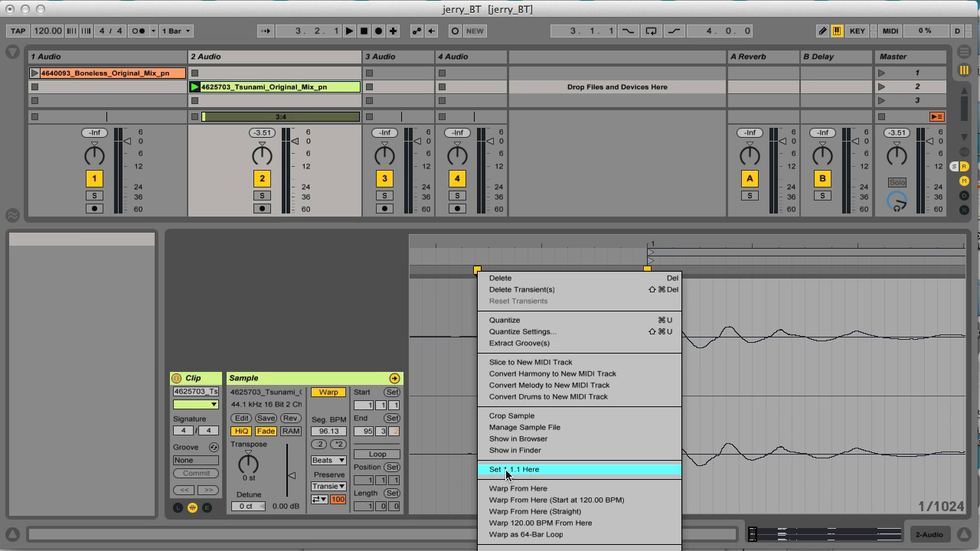
pyautogui.click(575, 469)
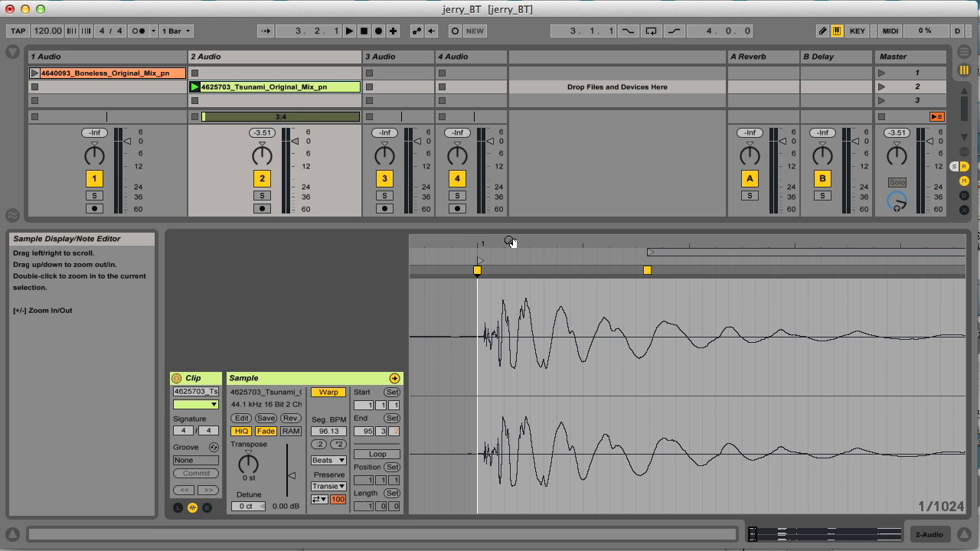
pyautogui.moveTo(510, 243); pyautogui.dragTo(446, 240)
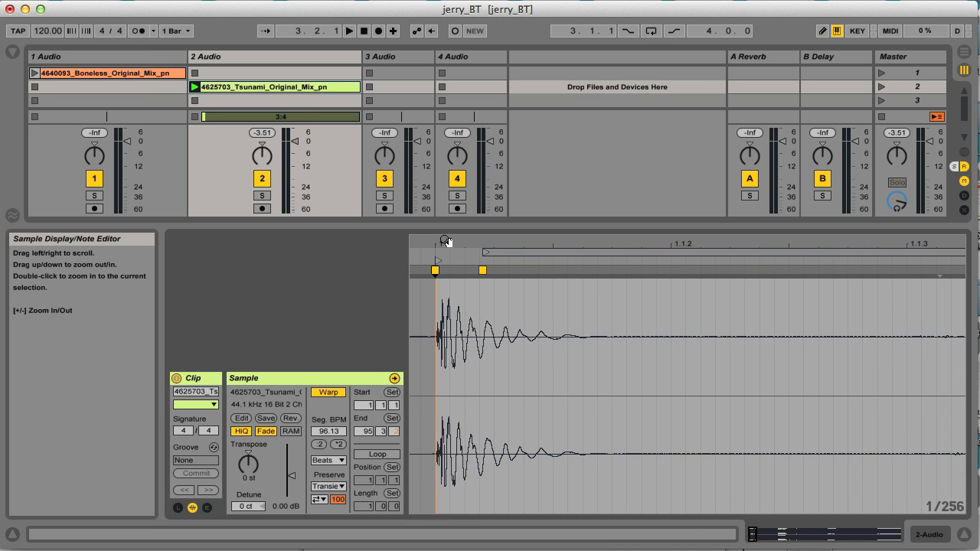
# Turn off warping for the Tsunami clip, tap the tempo along with its playback, and set the project tempo to 128.00 BPM
pyautogui.click(328, 393)
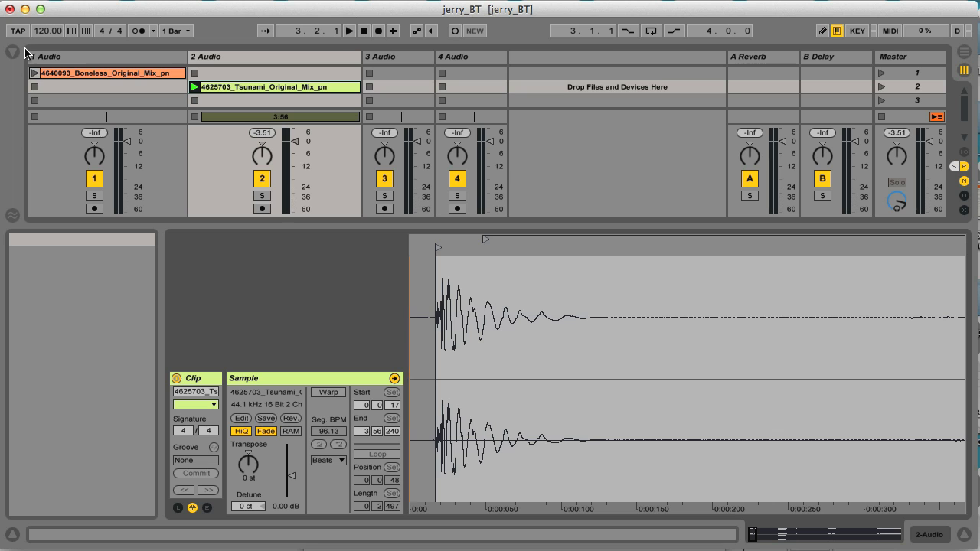
pyautogui.press('space')
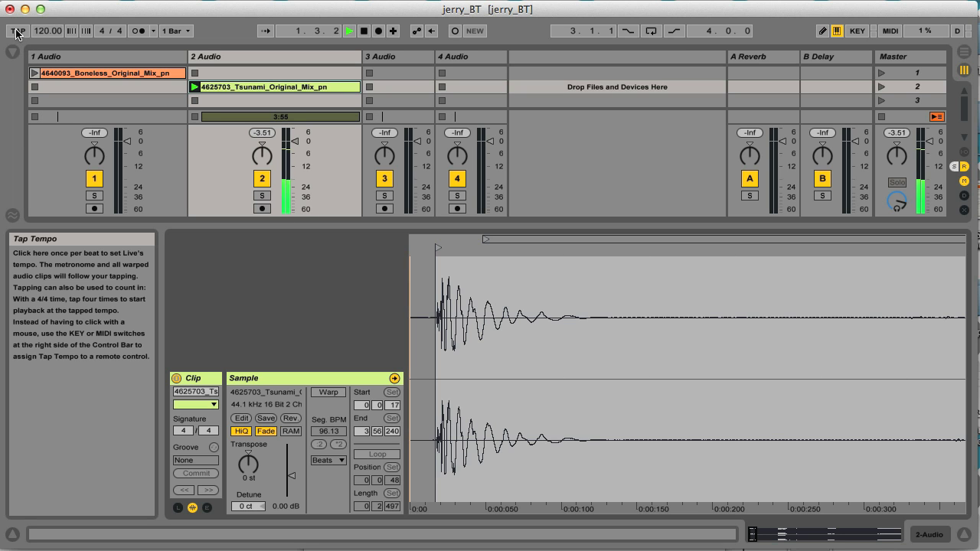
pyautogui.click(16, 31)
pyautogui.click(17, 31)
pyautogui.click(17, 30)
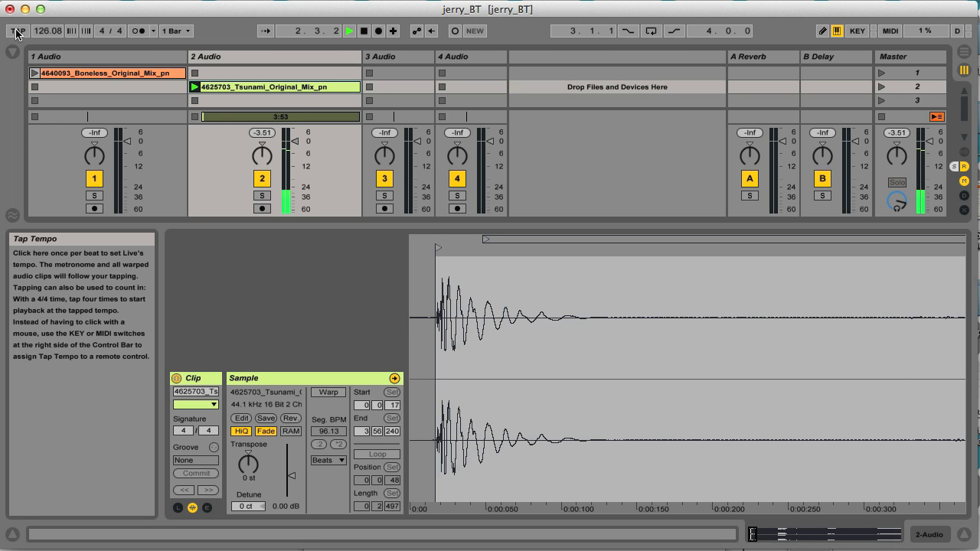
pyautogui.click(17, 30)
pyautogui.click(17, 31)
pyautogui.click(17, 32)
pyautogui.click(17, 32)
pyautogui.click(16, 32)
pyautogui.click(17, 32)
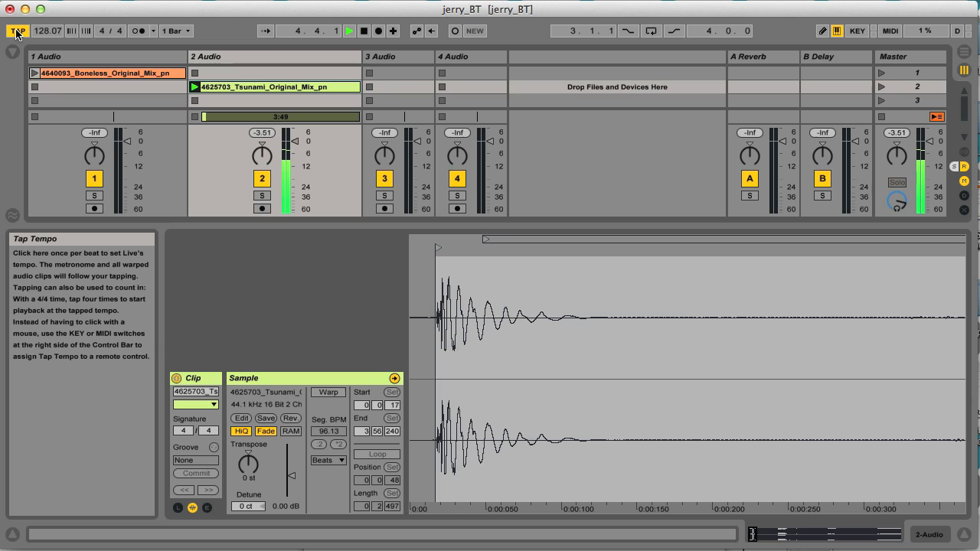
pyautogui.click(17, 32)
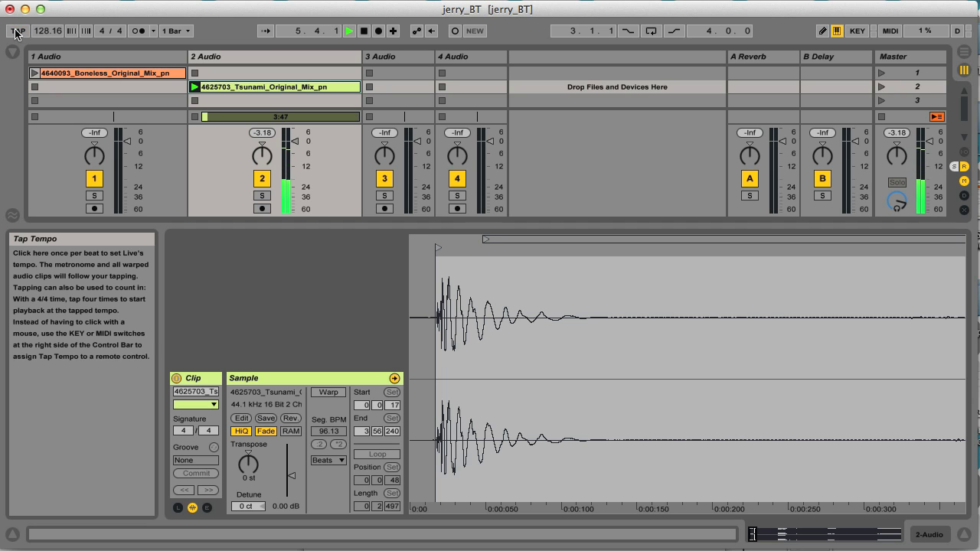
pyautogui.click(17, 31)
pyautogui.click(17, 32)
pyautogui.click(17, 31)
pyautogui.click(16, 31)
pyautogui.click(17, 31)
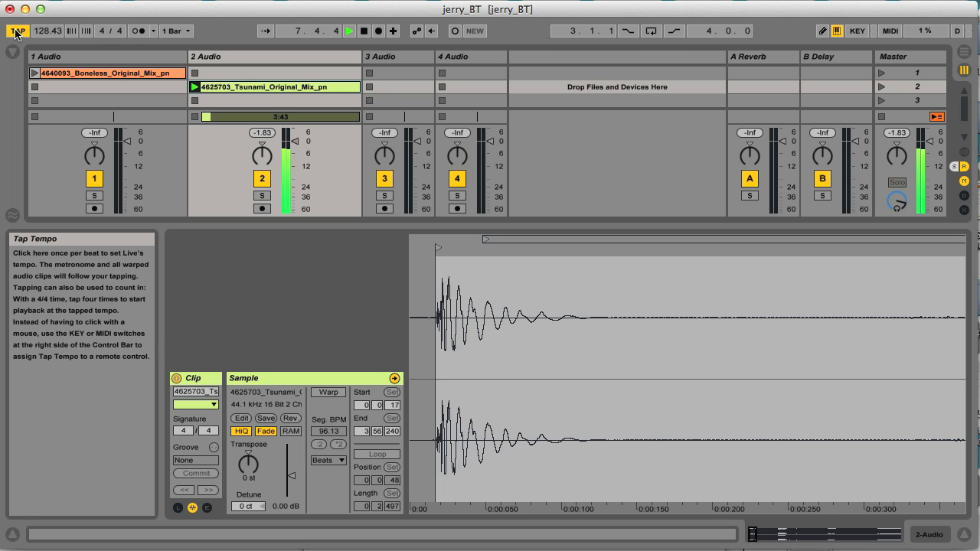
pyautogui.click(17, 32)
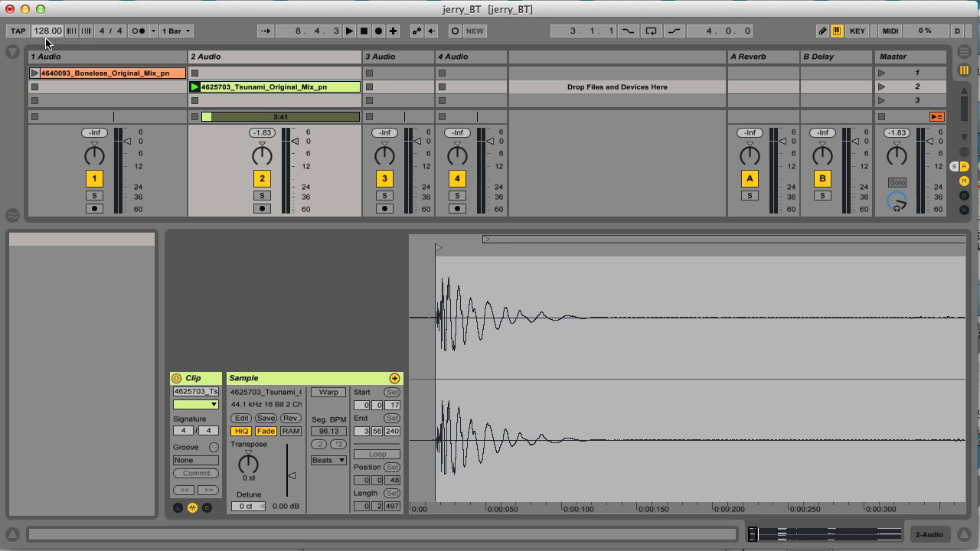
# Turn on the metronome and play the unwarped Tsunami clip against it to check the tempo
pyautogui.click(139, 32)
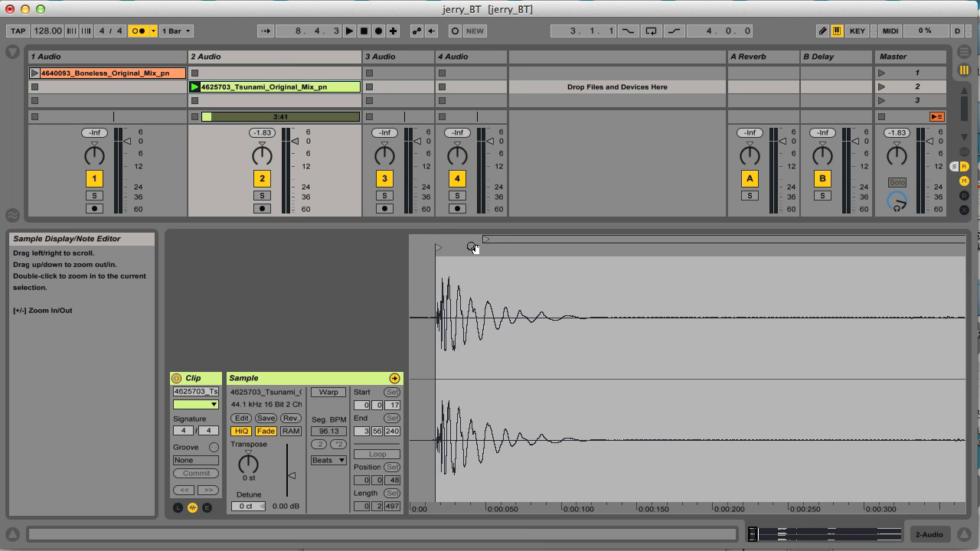
pyautogui.press('space')
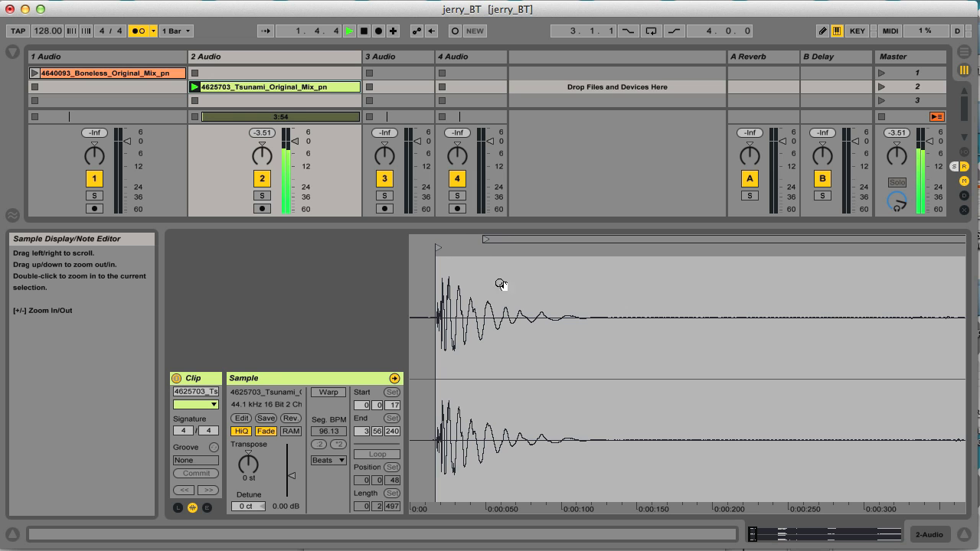
pyautogui.moveTo(481, 256); pyautogui.dragTo(481, 159)
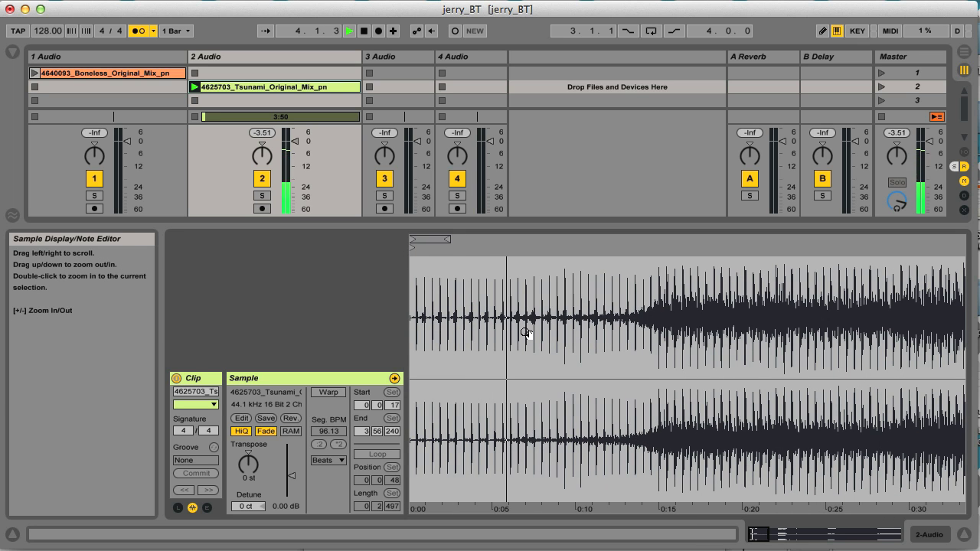
pyautogui.press('space')
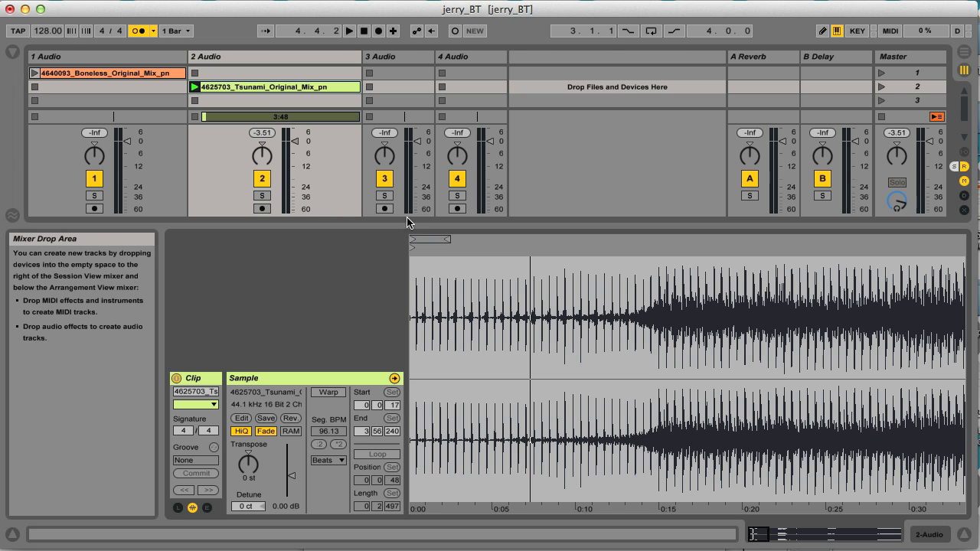
# Turn warping back on for the Tsunami clip and apply Warp 128.00 BPM From Here at its first warp marker
pyautogui.click(328, 393)
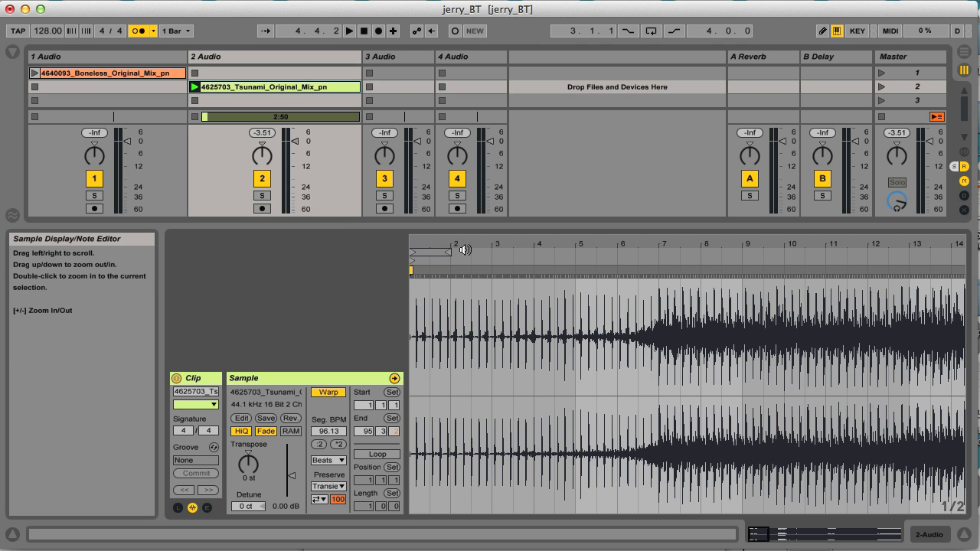
pyautogui.moveTo(422, 244); pyautogui.dragTo(502, 536)
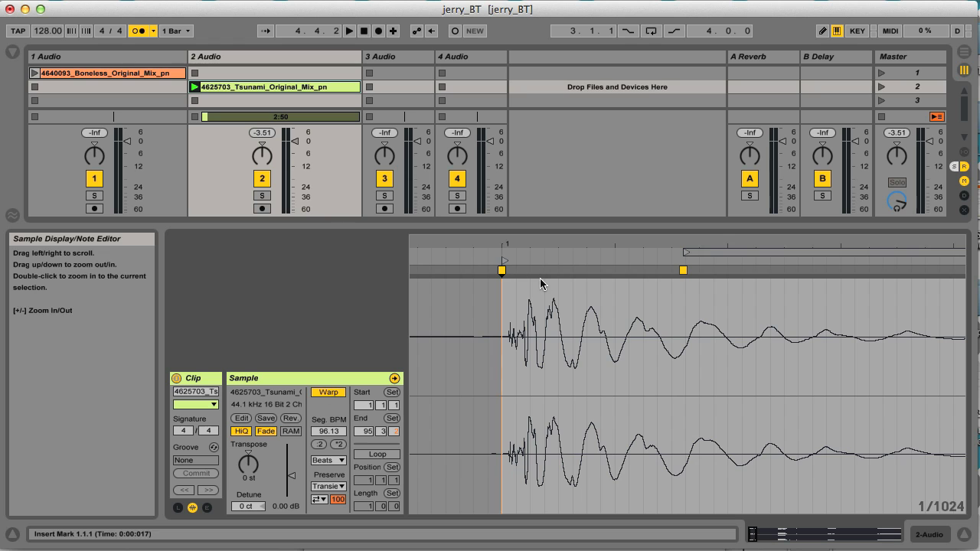
pyautogui.rightClick(503, 268)
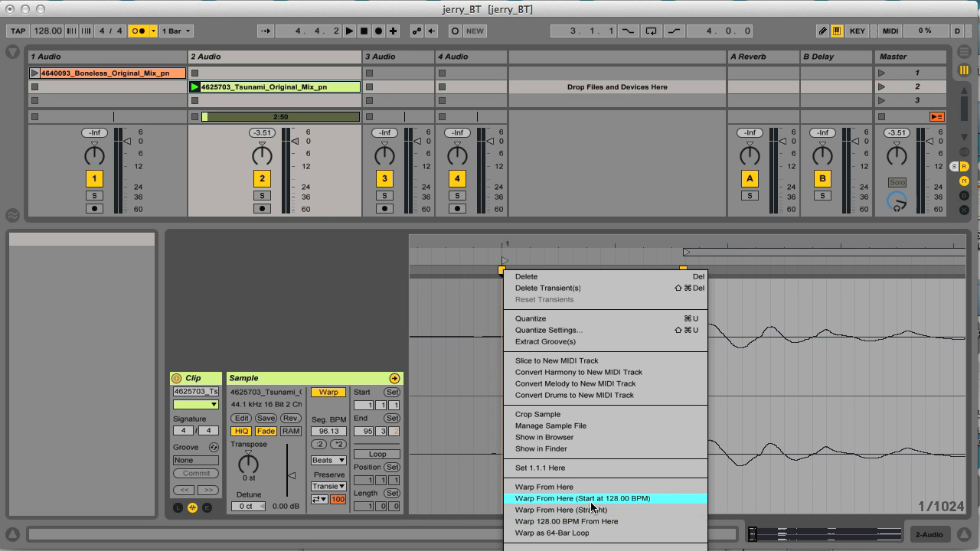
pyautogui.click(544, 524)
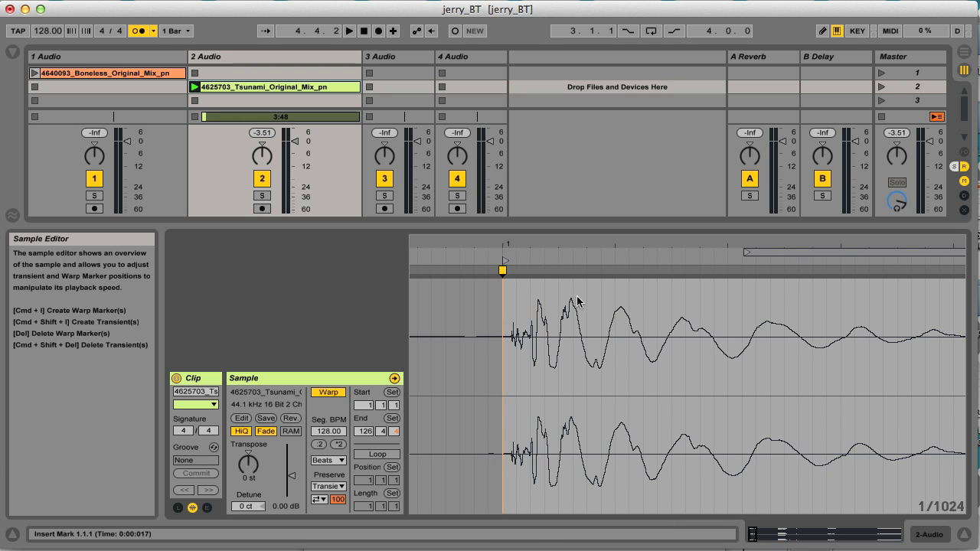
# Play the warped clip with the metronome and examine how its transients line up with the grid around bar 8
pyautogui.moveTo(576, 244); pyautogui.dragTo(743, 548)
pyautogui.moveTo(416, 306); pyautogui.dragTo(416, 244)
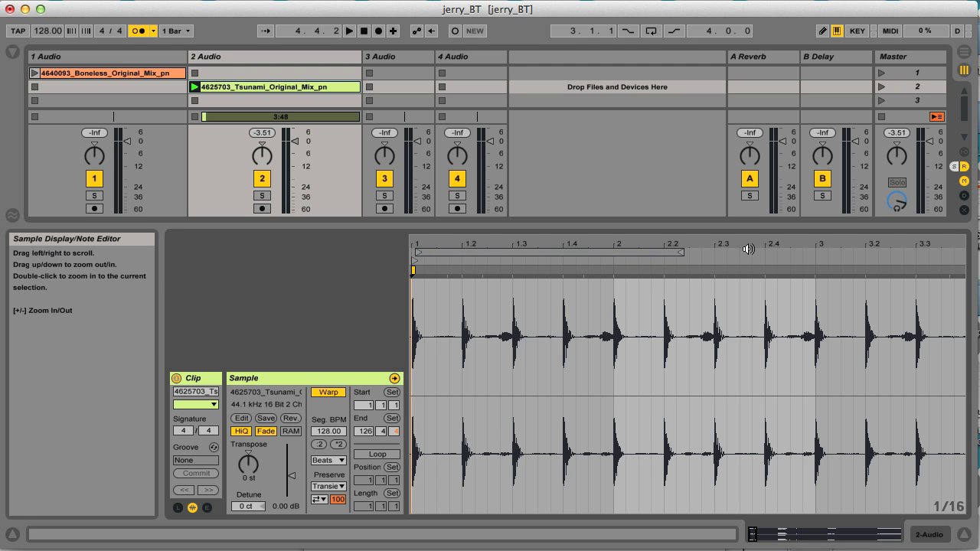
pyautogui.moveTo(745, 247); pyautogui.dragTo(705, 297)
pyautogui.press('space')
pyautogui.press('space')
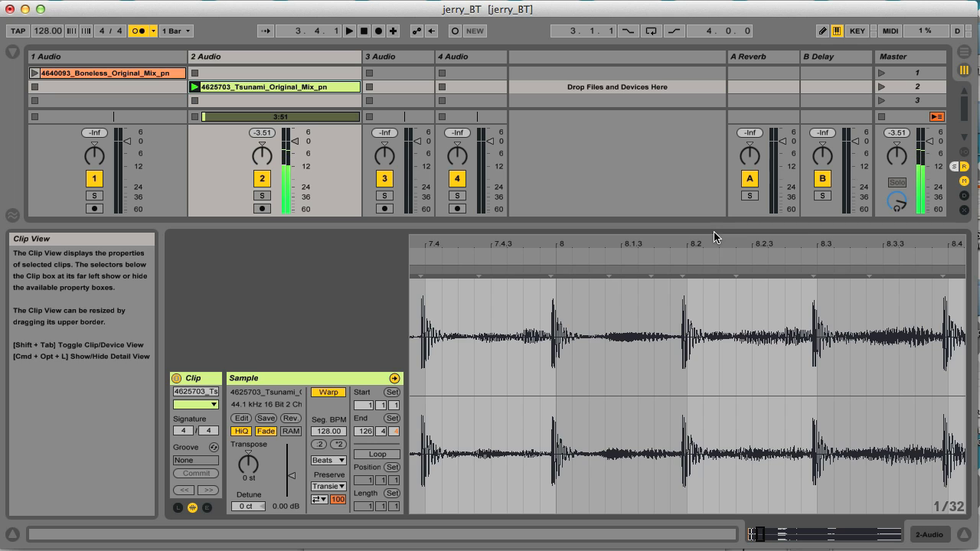
pyautogui.moveTo(717, 234); pyautogui.dragTo(647, 242)
pyautogui.moveTo(758, 243); pyautogui.dragTo(761, 285)
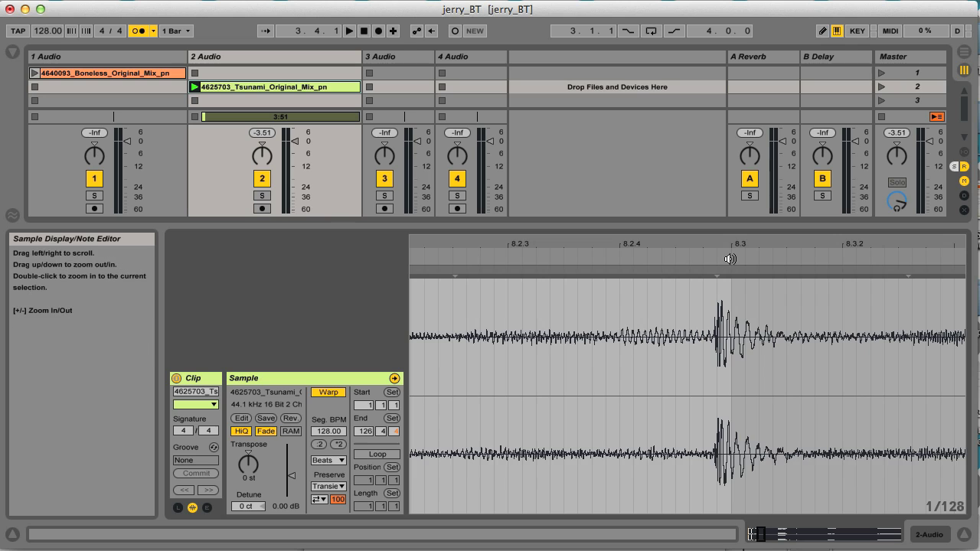
pyautogui.moveTo(737, 245); pyautogui.dragTo(737, 115)
pyautogui.moveTo(553, 245); pyautogui.dragTo(552, 245)
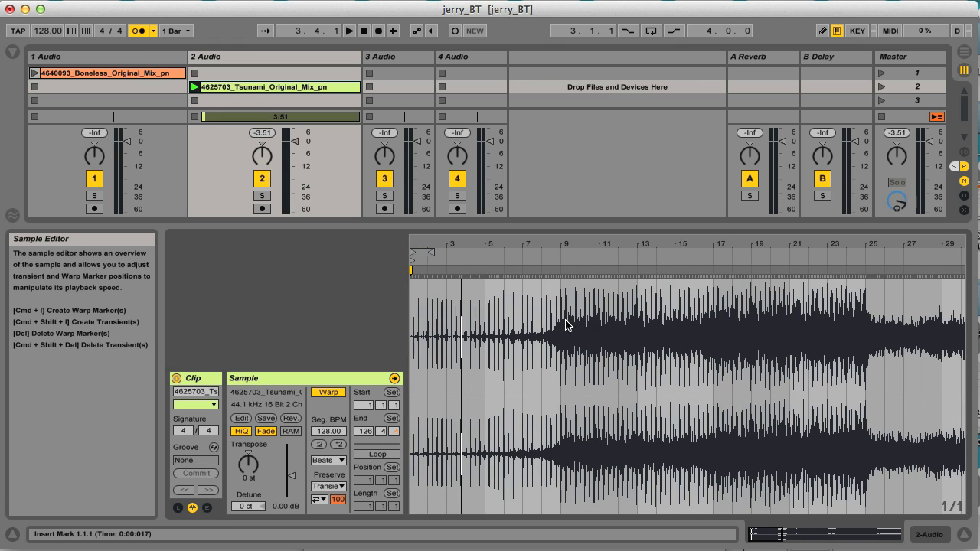
pyautogui.moveTo(802, 245); pyautogui.dragTo(802, 222)
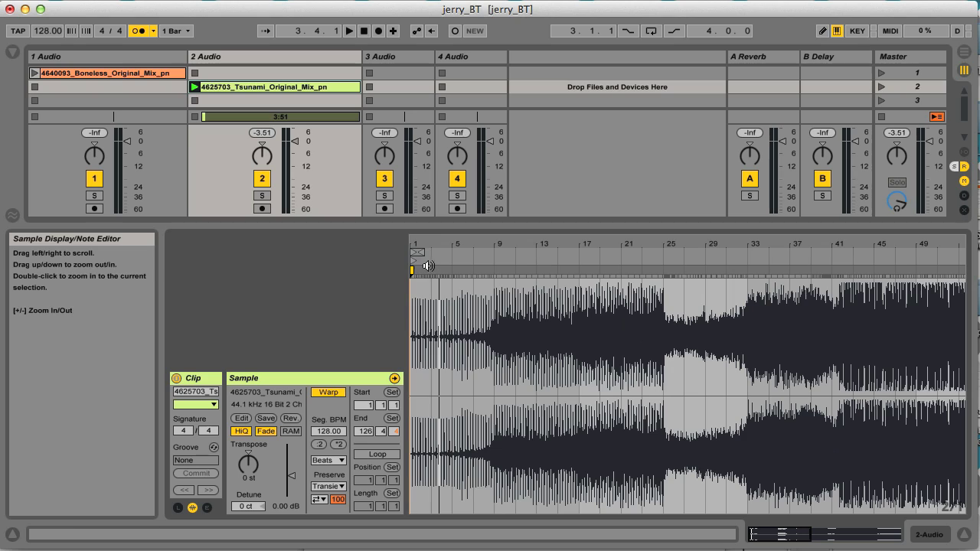
# Try aligning the downbeat transient at bar 9 to the grid with a warp marker, and delete that marker
pyautogui.moveTo(500, 243); pyautogui.dragTo(499, 306)
pyautogui.doubleClick(510, 272)
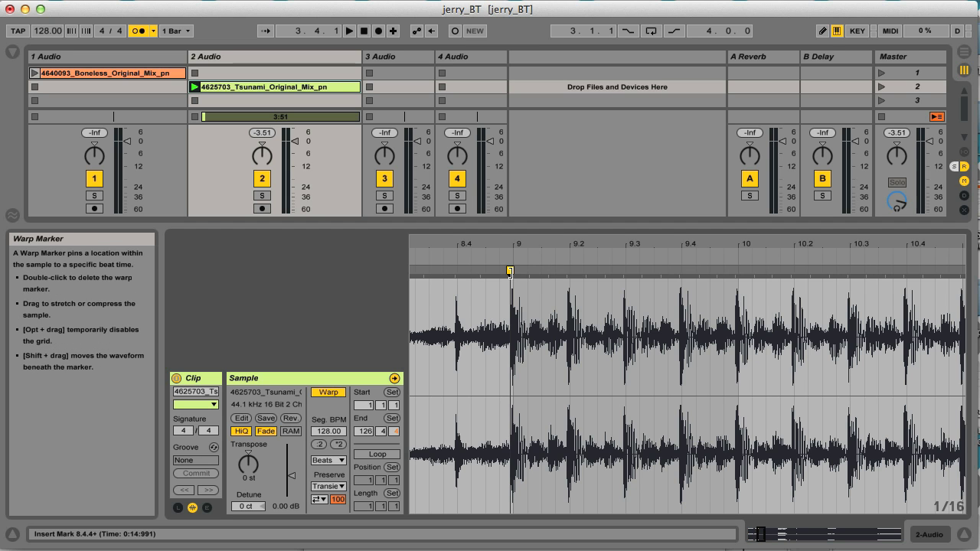
pyautogui.moveTo(510, 272); pyautogui.dragTo(513, 272)
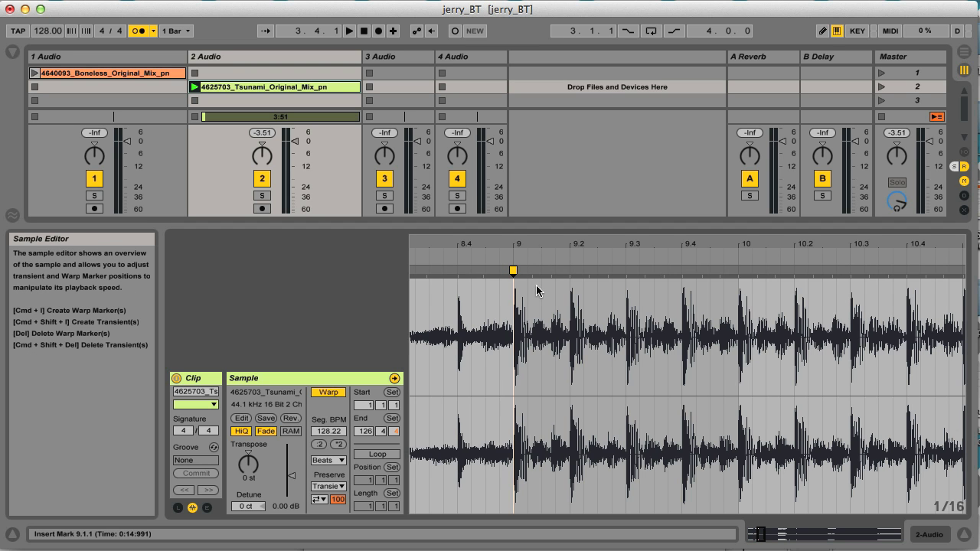
pyautogui.press('Delete')
# Play the Tsunami clip from about bar 40 into the drop and examine how the transients around bar 42 sit against the grid
pyautogui.moveTo(544, 242); pyautogui.dragTo(544, 153)
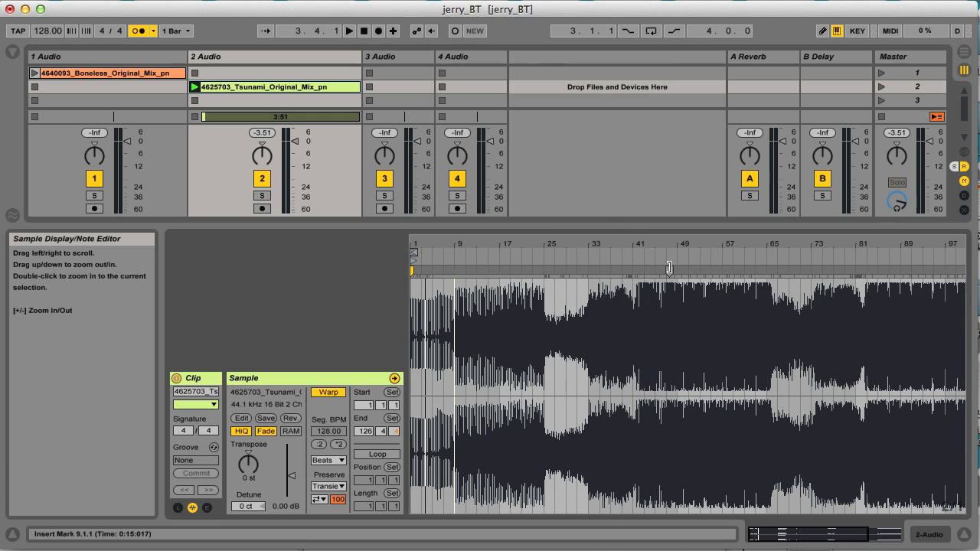
pyautogui.moveTo(785, 251); pyautogui.dragTo(627, 245)
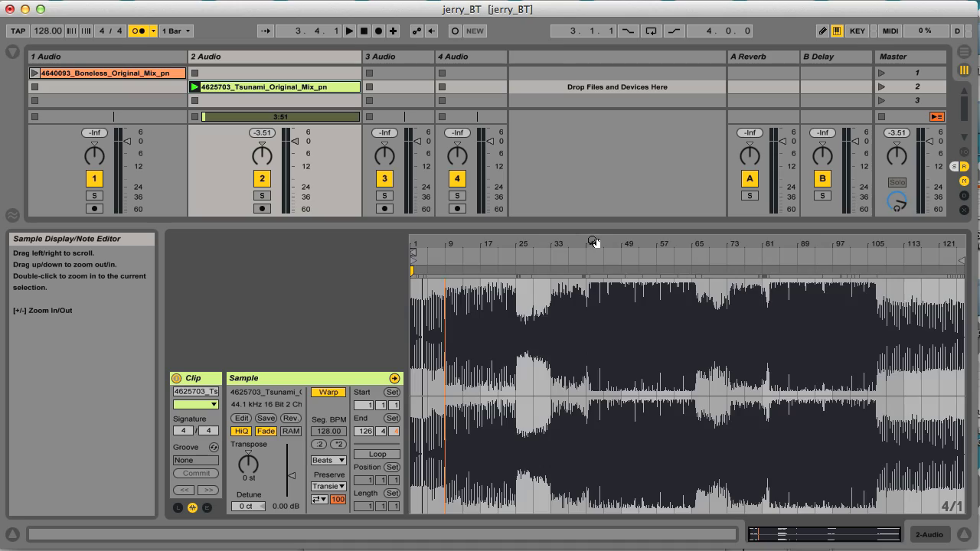
pyautogui.moveTo(593, 242); pyautogui.dragTo(672, 329)
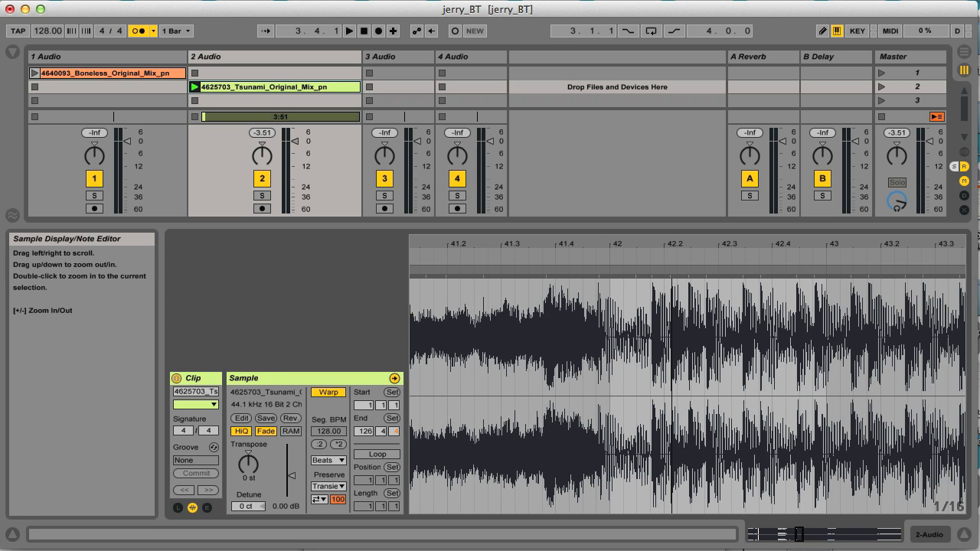
pyautogui.moveTo(656, 245); pyautogui.dragTo(682, 227)
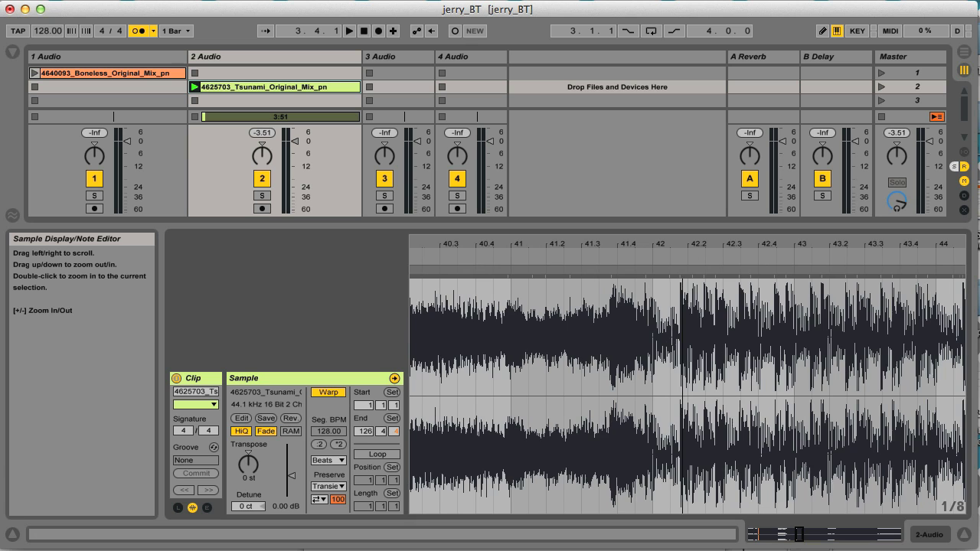
pyautogui.moveTo(535, 245); pyautogui.dragTo(535, 230)
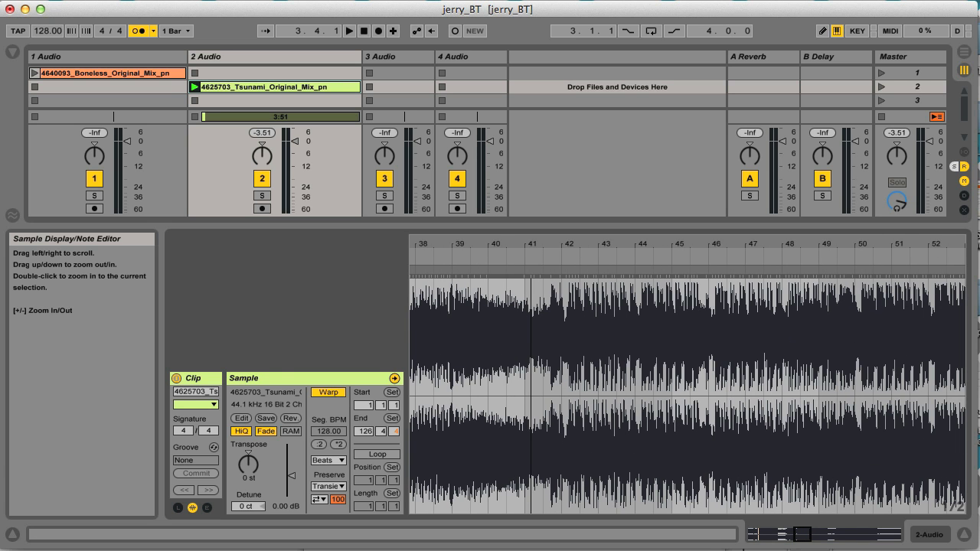
pyautogui.click(505, 249)
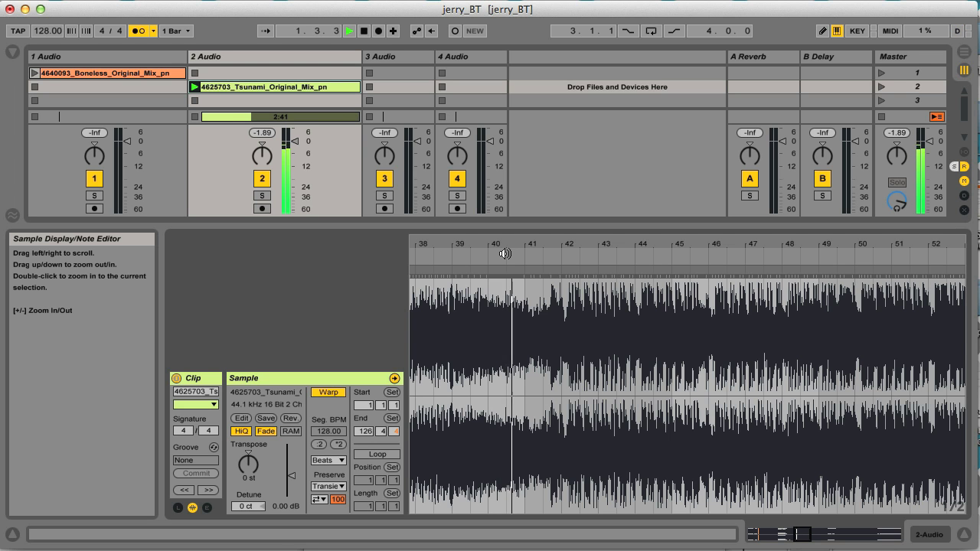
pyautogui.press('+')
pyautogui.press('+')
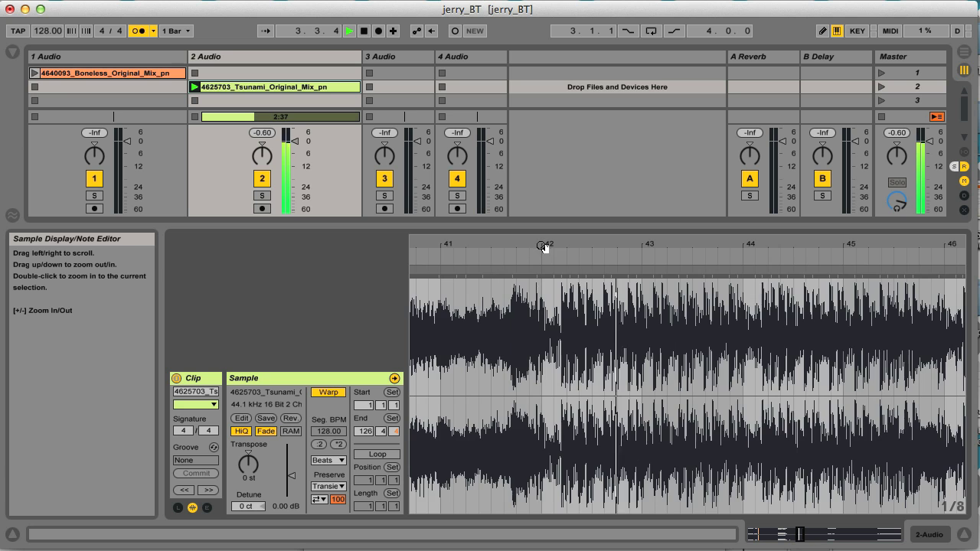
pyautogui.press('+')
pyautogui.press('+')
pyautogui.press('space')
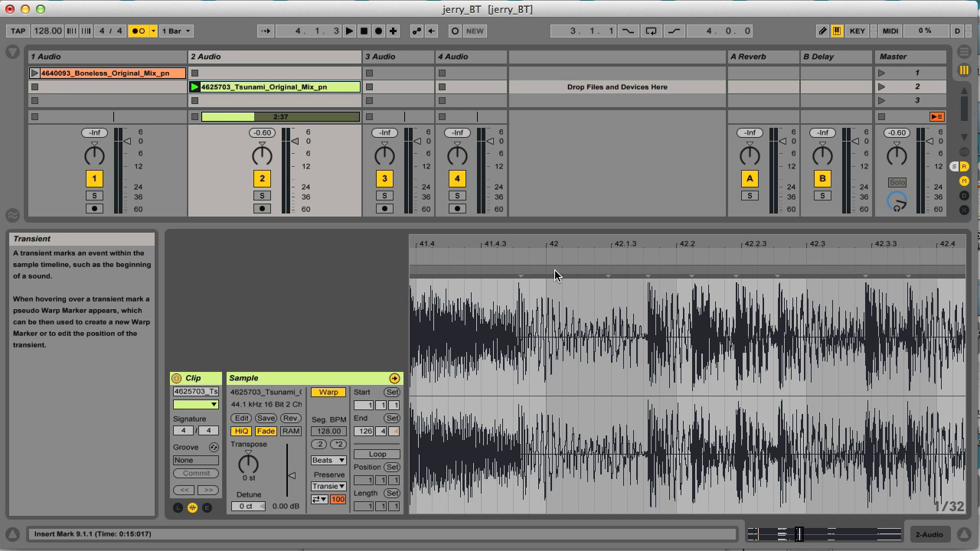
# Pin the drop's strong transient just before beat 42.2 with a warp marker and align it to 42.2.1
pyautogui.moveTo(522, 245); pyautogui.dragTo(528, 329)
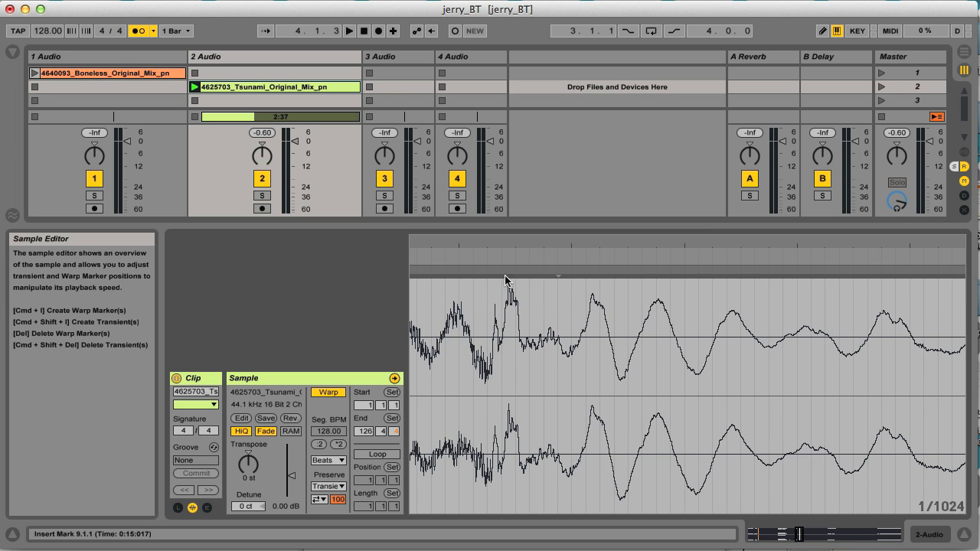
pyautogui.moveTo(509, 244); pyautogui.dragTo(586, 208)
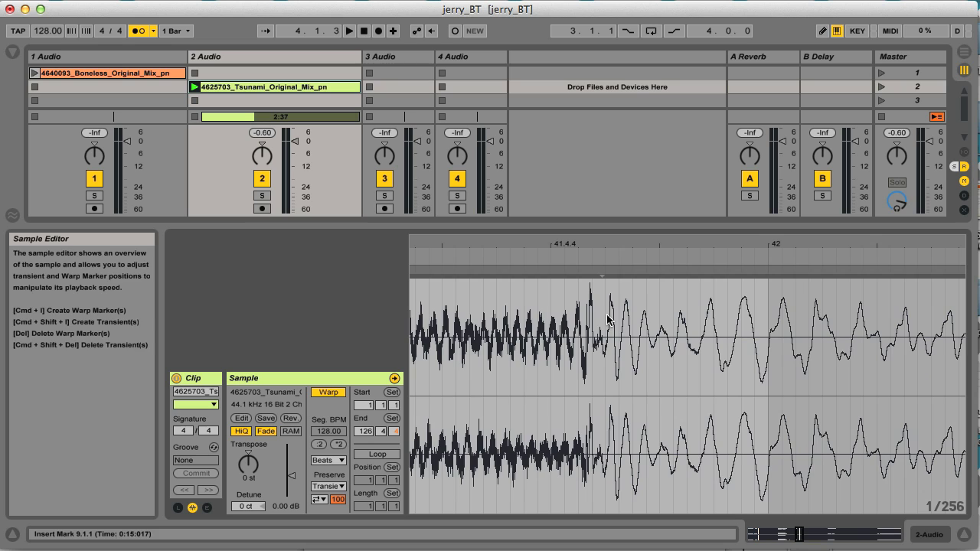
pyautogui.moveTo(618, 253); pyautogui.dragTo(720, 314)
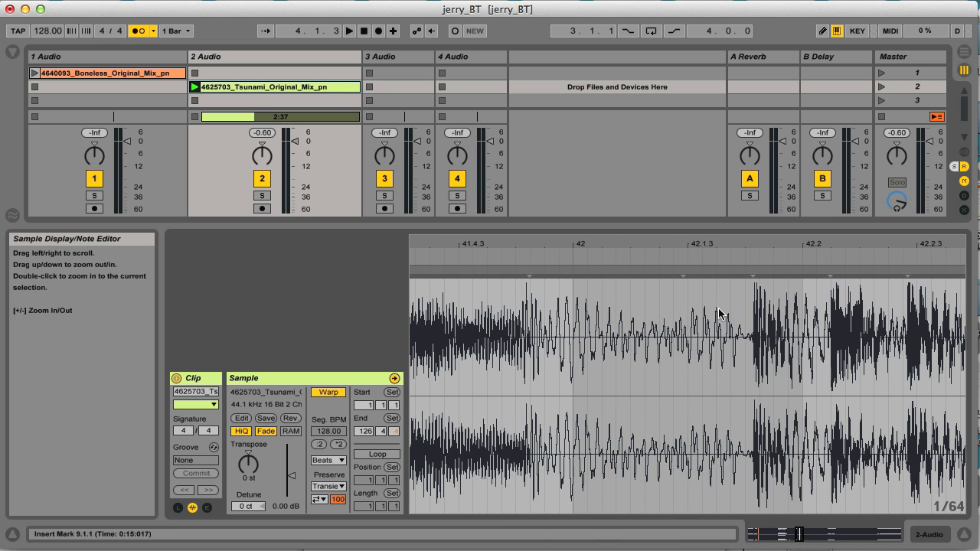
pyautogui.moveTo(768, 251)
pyautogui.mouseDown()
pyautogui.moveTo(696, 243)
pyautogui.moveTo(715, 270)
pyautogui.moveTo(718, 183)
pyautogui.moveTo(596, 245)
pyautogui.mouseUp()
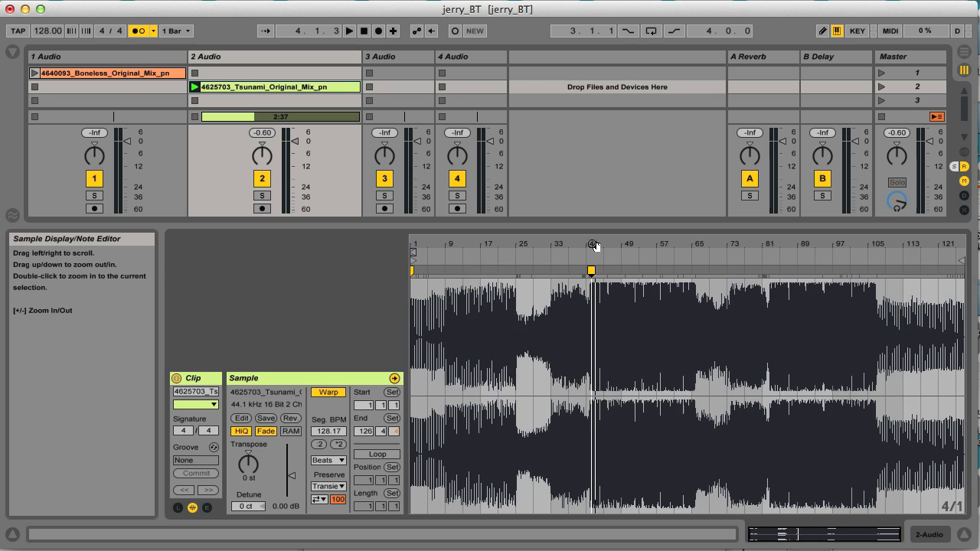
# Examine the transients around bar 9 of the Tsunami clip to check their alignment with the grid
pyautogui.moveTo(443, 242); pyautogui.dragTo(449, 310)
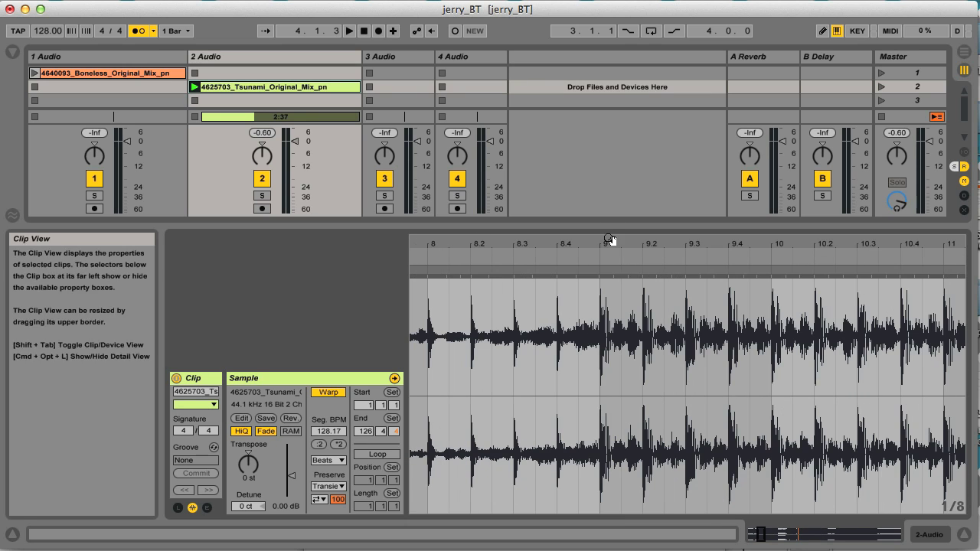
pyautogui.moveTo(608, 242); pyautogui.dragTo(608, 265)
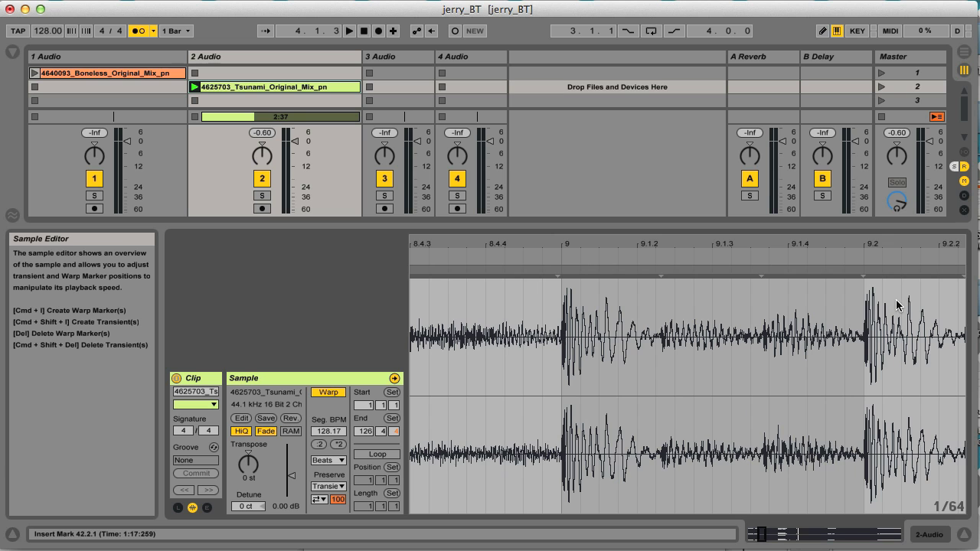
pyautogui.moveTo(766, 240); pyautogui.dragTo(766, 138)
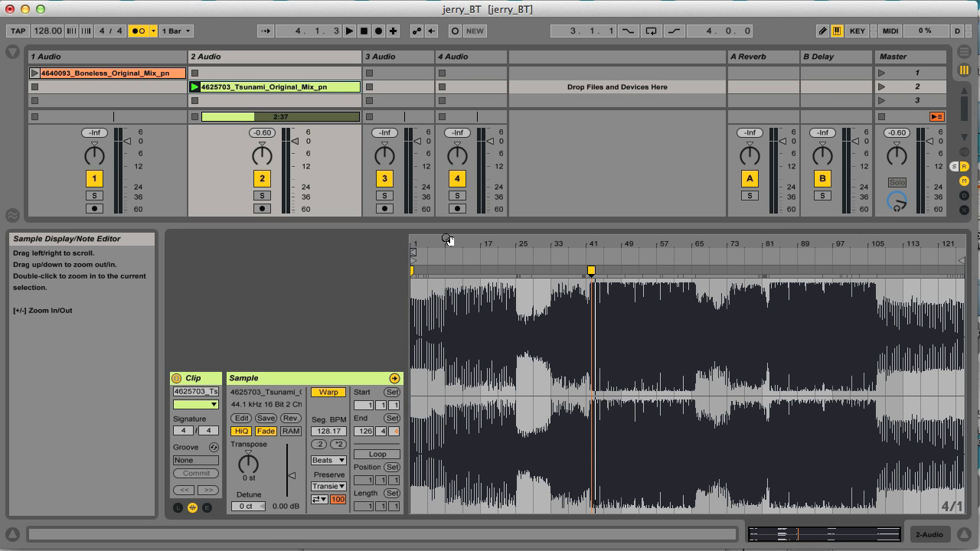
# Play the second drop around bar 83, and align its strong transient just before beat 83.2 to 83.2.1 with a warp marker
pyautogui.moveTo(775, 243); pyautogui.dragTo(601, 297)
pyautogui.click(571, 257)
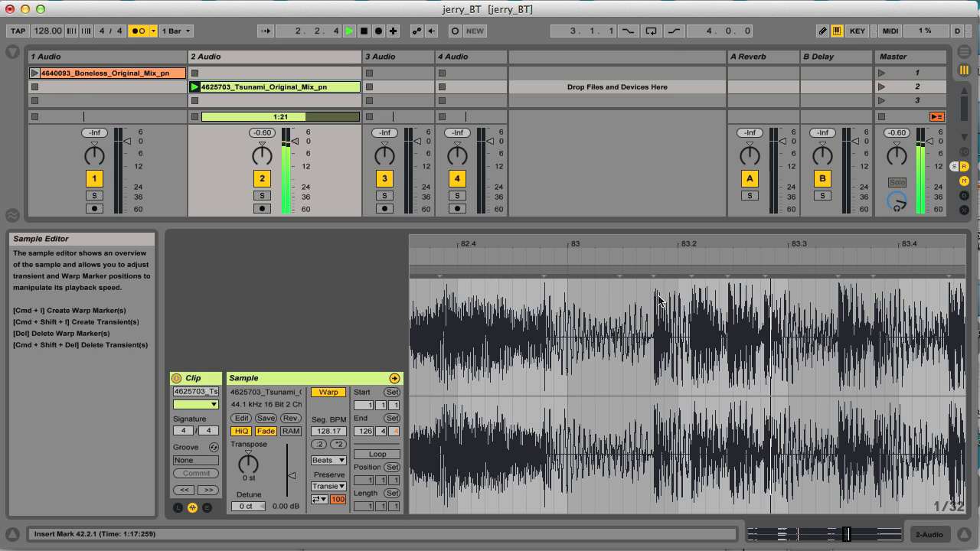
pyautogui.press('space')
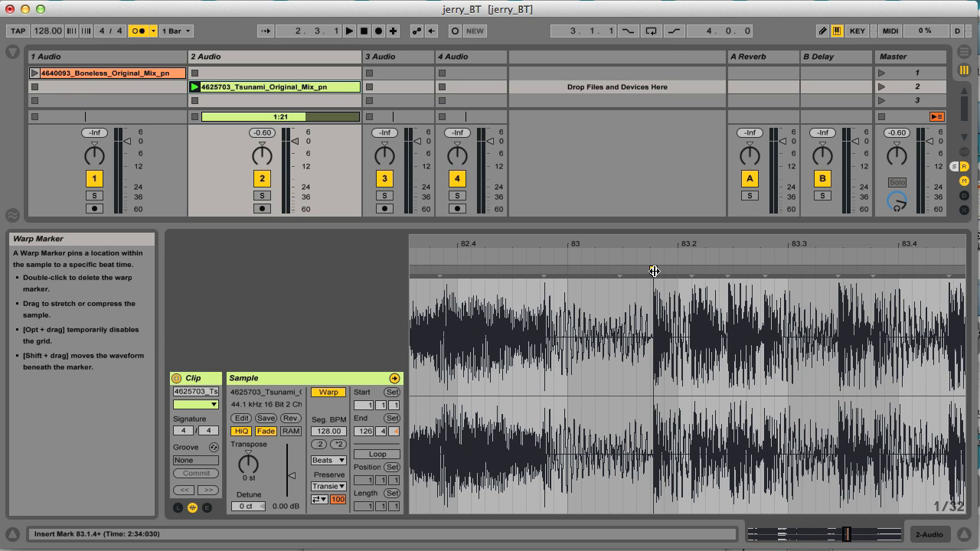
pyautogui.moveTo(653, 271)
pyautogui.mouseDown()
pyautogui.moveTo(678, 271)
pyautogui.moveTo(650, 228)
pyautogui.moveTo(649, 119)
pyautogui.mouseUp()
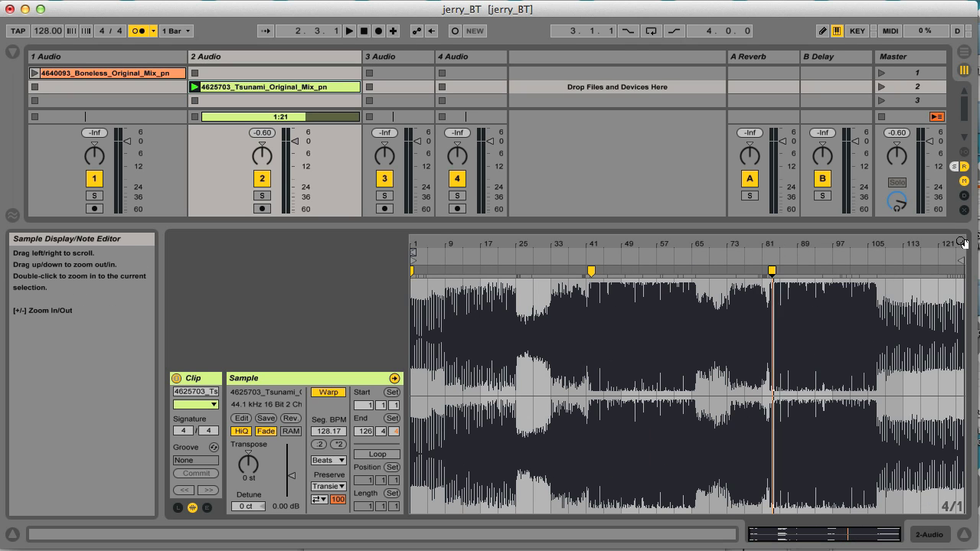
# Play the clip's ending around bar 126, and align its last kick transient to 126.4.1 with a warp marker
pyautogui.moveTo(965, 244); pyautogui.dragTo(720, 377)
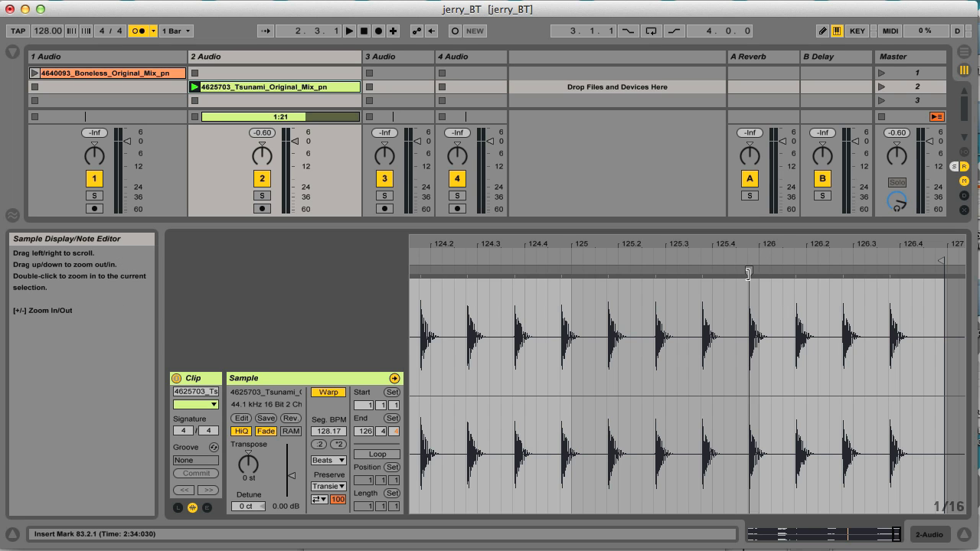
pyautogui.moveTo(756, 245); pyautogui.dragTo(681, 242)
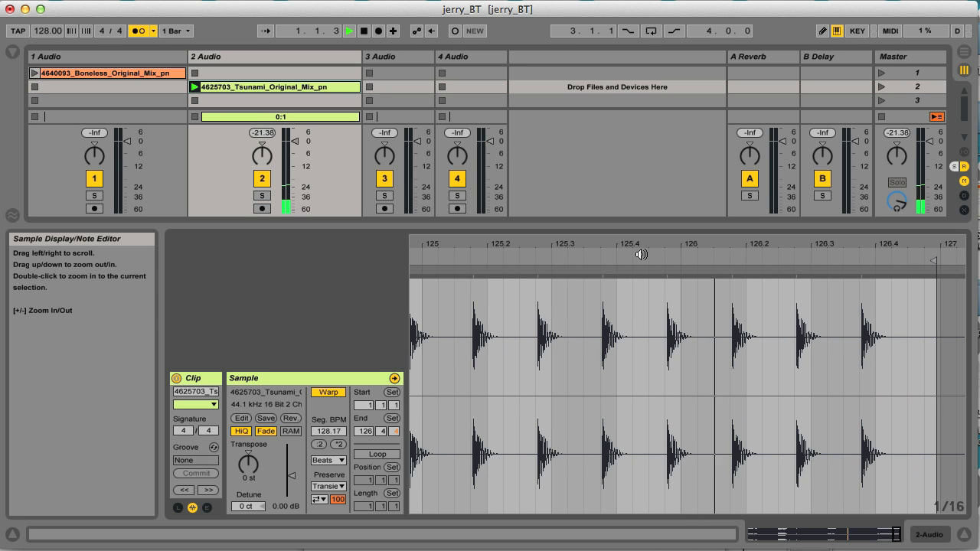
pyautogui.doubleClick(864, 272)
pyautogui.moveTo(864, 271); pyautogui.dragTo(877, 275)
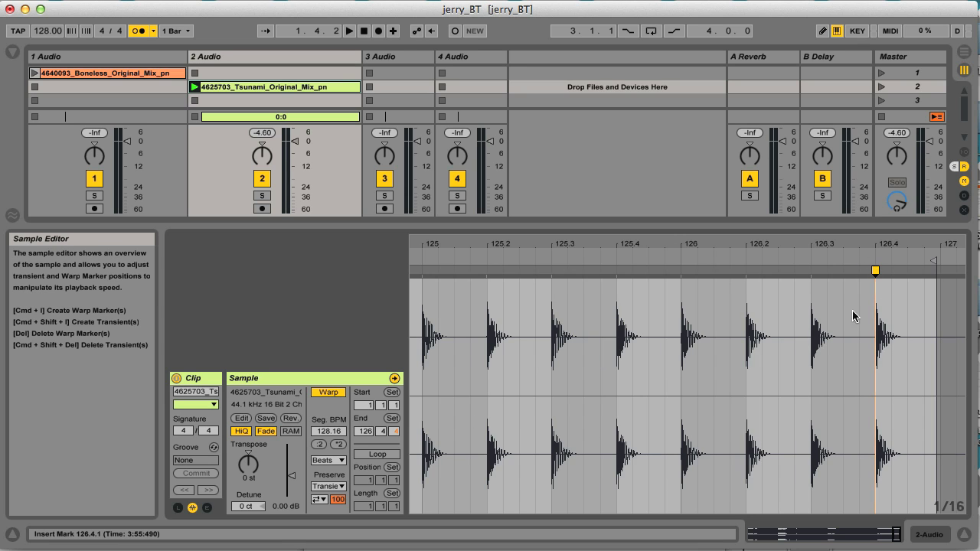
pyautogui.moveTo(850, 247); pyautogui.dragTo(850, 368)
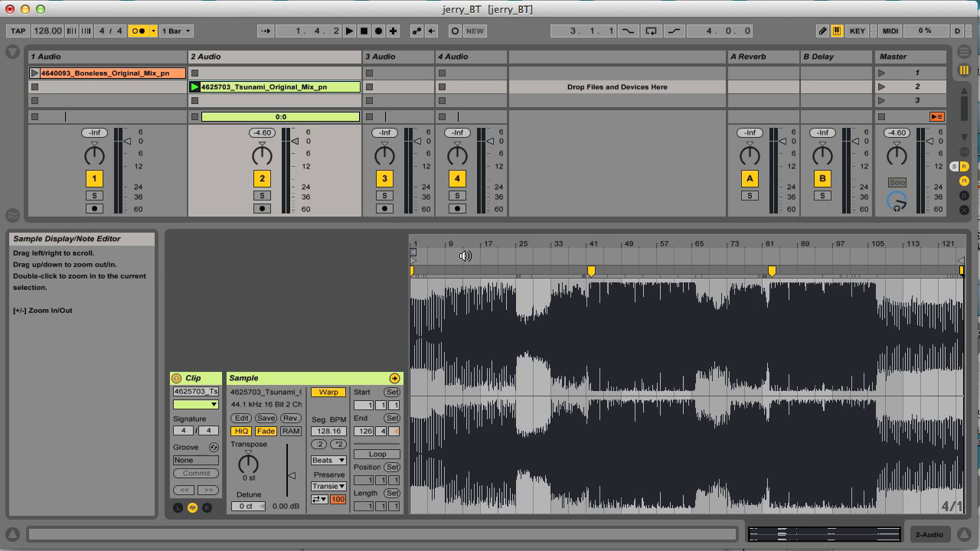
# Play the warped clip from about bar 13 with the metronome and lower the Tsunami track's volume to -5.0 dB
pyautogui.click(465, 256)
pyautogui.moveTo(498, 242); pyautogui.dragTo(413, 239)
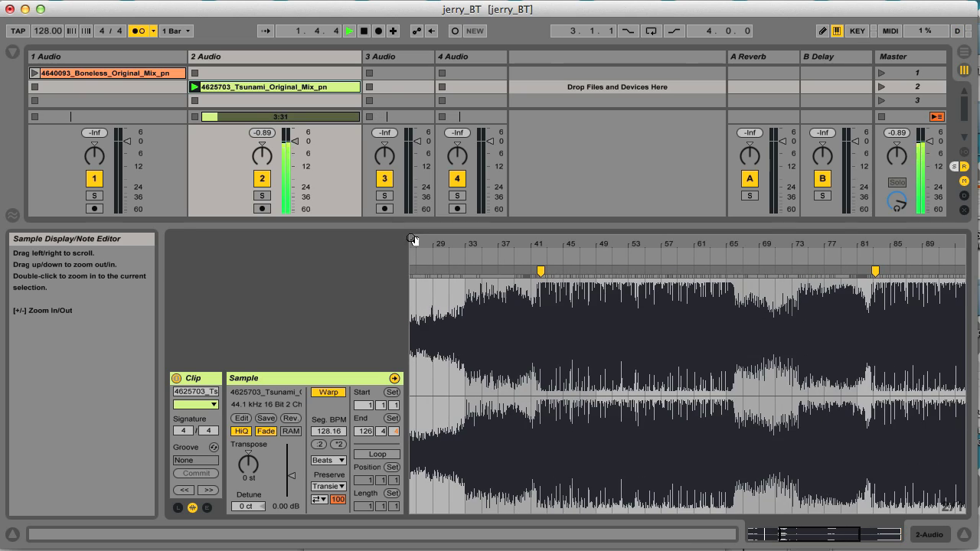
pyautogui.moveTo(296, 142); pyautogui.dragTo(295, 148)
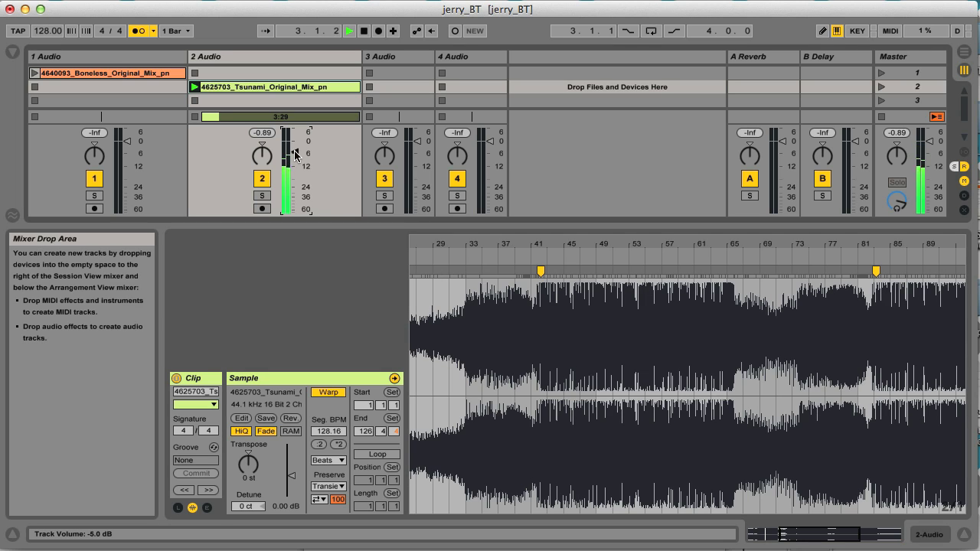
# Play the warped clip from several points between the first drop and the outro, checking it against the metronome, and stop playback
pyautogui.click(589, 255)
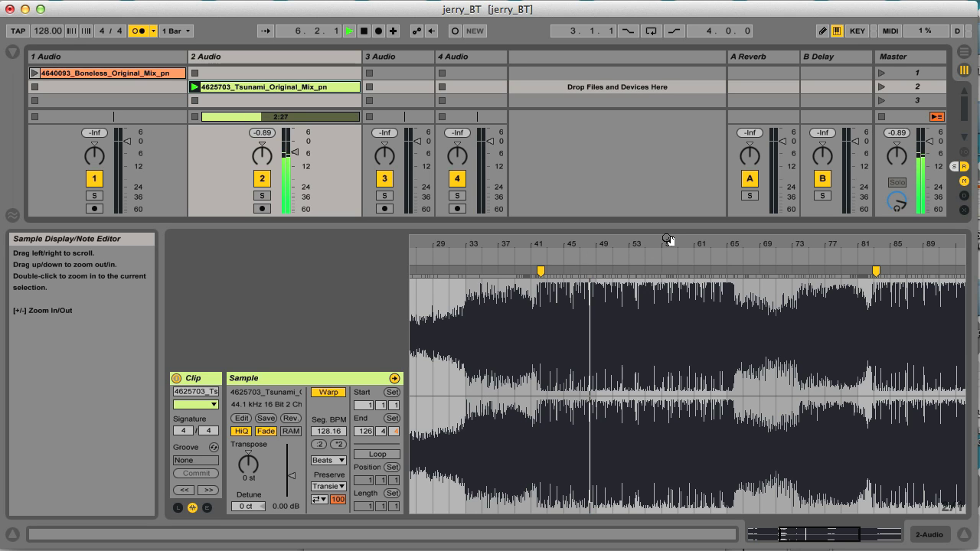
pyautogui.click(700, 250)
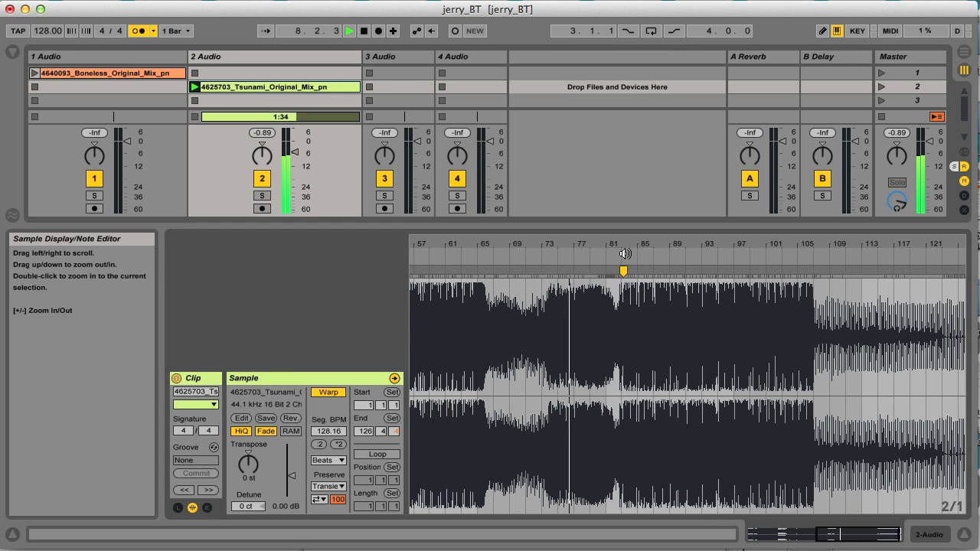
pyautogui.click(699, 262)
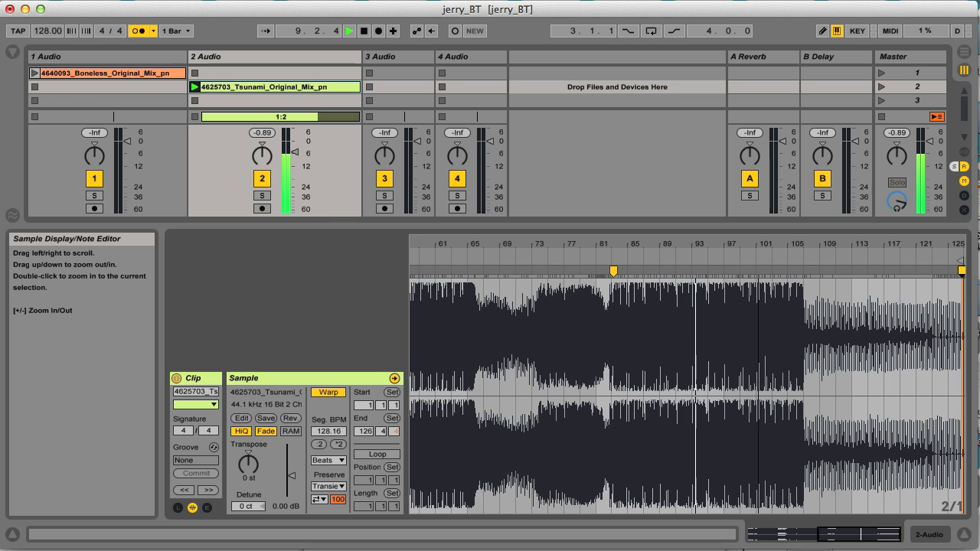
pyautogui.click(882, 254)
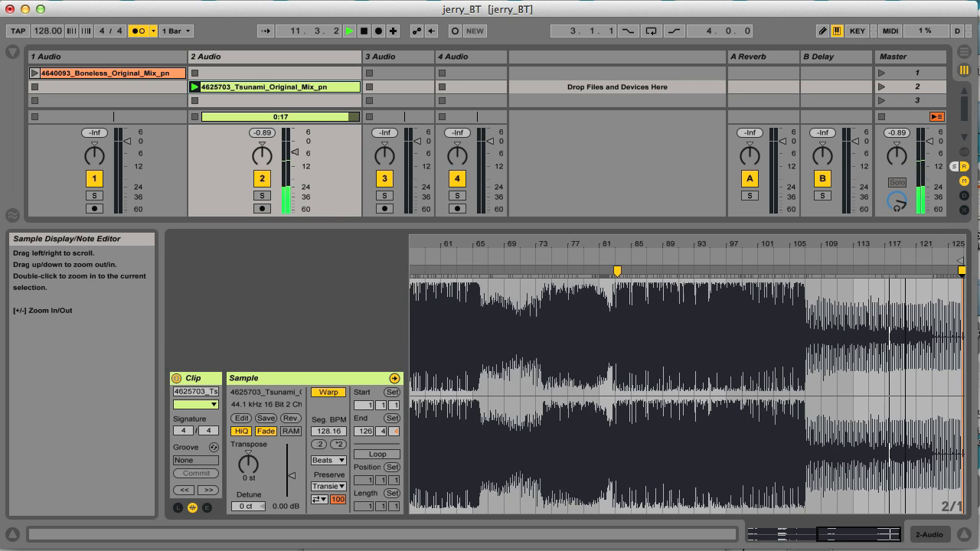
pyautogui.moveTo(932, 246); pyautogui.dragTo(932, 214)
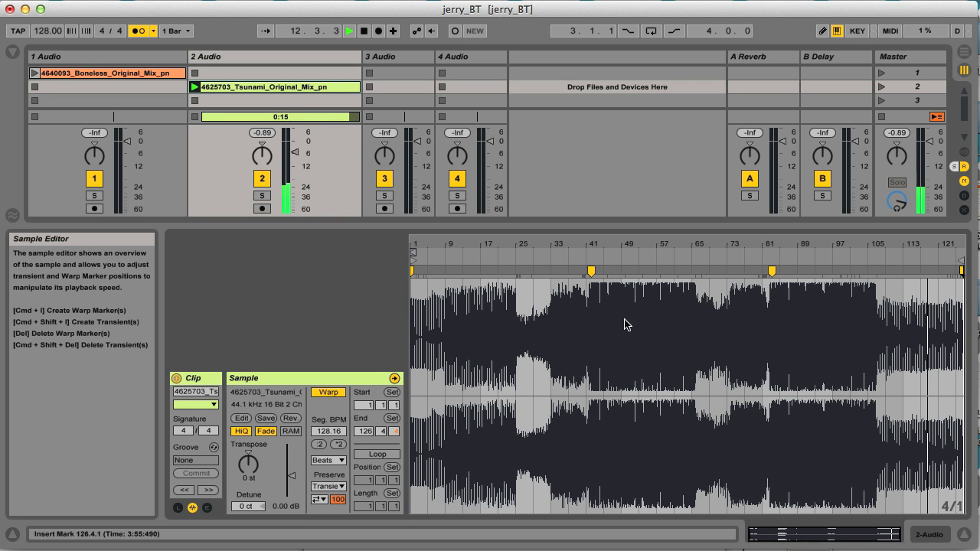
pyautogui.press('space')
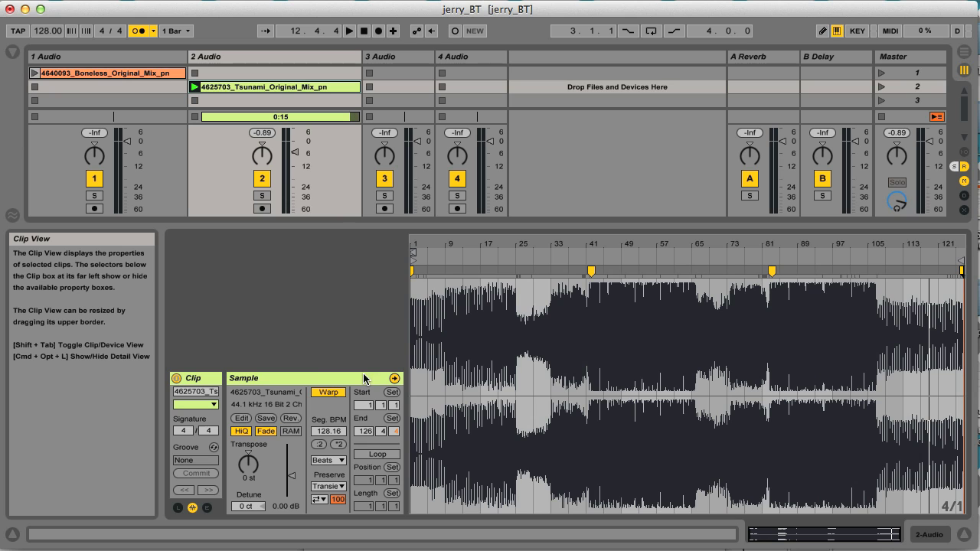